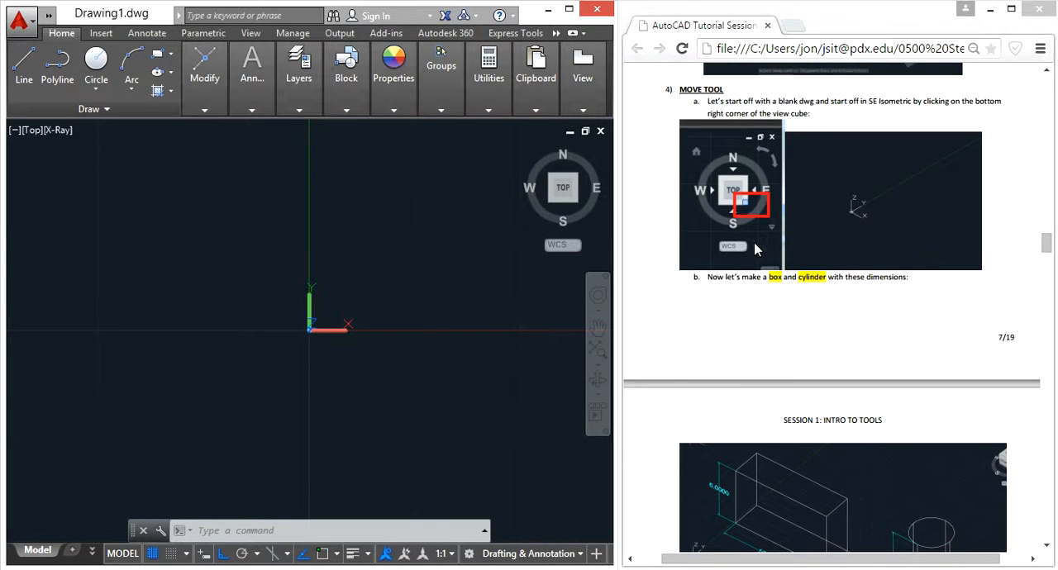
# Set the drawing to the SE Isometric view with the 2D Wireframe visual style.
pyautogui.click(576, 201)
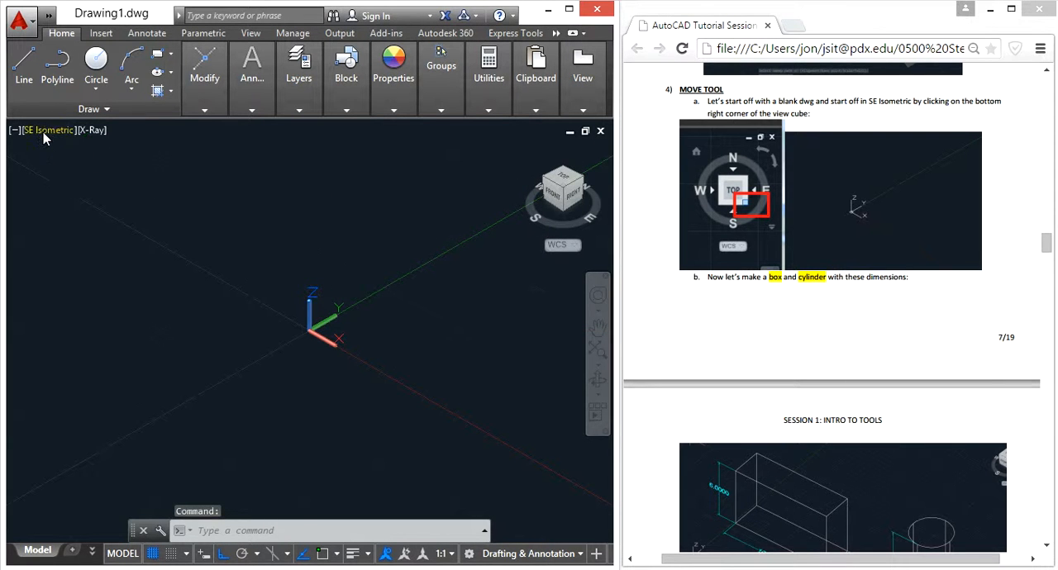
pyautogui.click(95, 132)
pyautogui.click(149, 170)
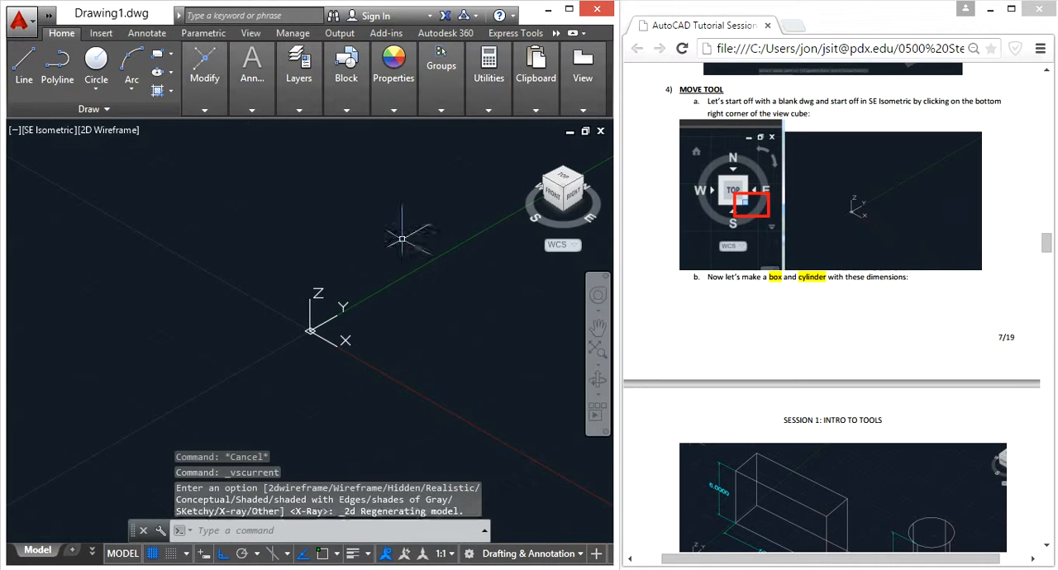
# Examine the tutorial document's figure for the dimensions of the box and cylinder.
pyautogui.click(463, 373)
pyautogui.click(421, 324)
pyautogui.moveTo(401, 315)
pyautogui.mouseDown(button='middle')
pyautogui.moveTo(453, 316)
pyautogui.moveTo(316, 315)
pyautogui.mouseUp(button='middle')
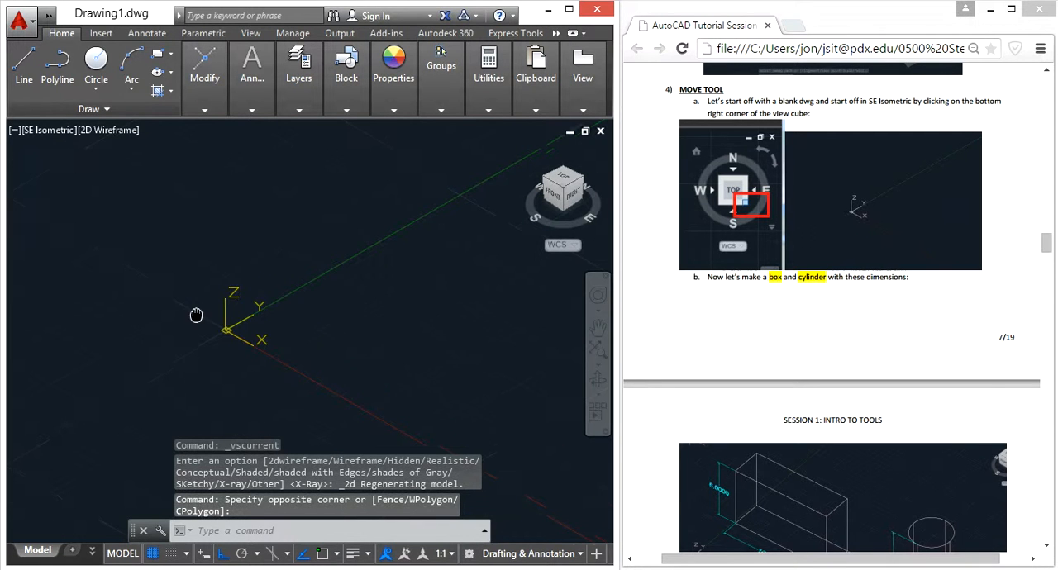
pyautogui.click(934, 342)
pyautogui.scroll(-3, 935, 342)
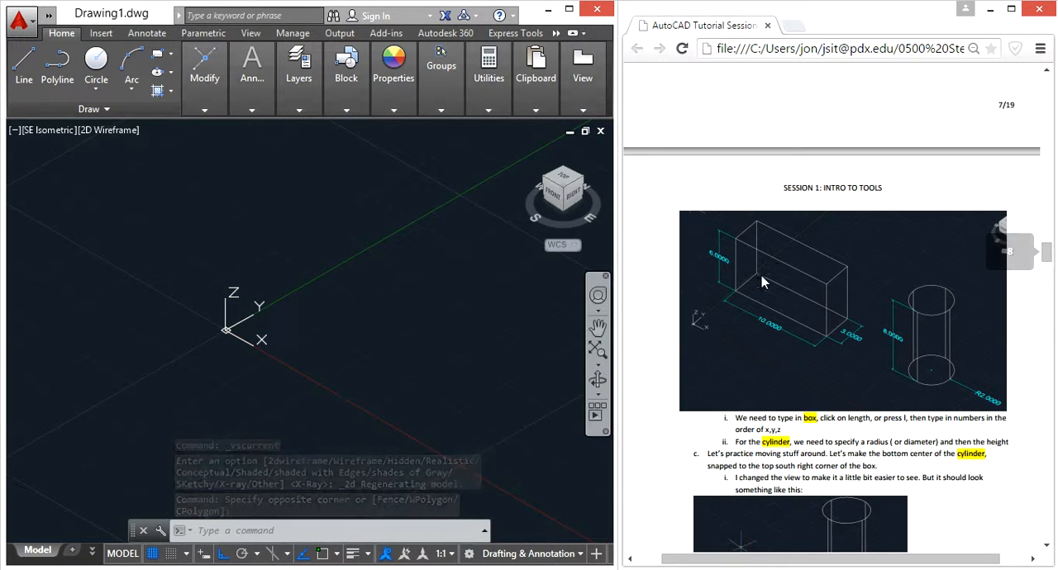
pyautogui.click(329, 335)
pyautogui.click(347, 306)
pyautogui.moveTo(354, 306); pyautogui.dragTo(299, 317, button='middle')
pyautogui.press('Escape')
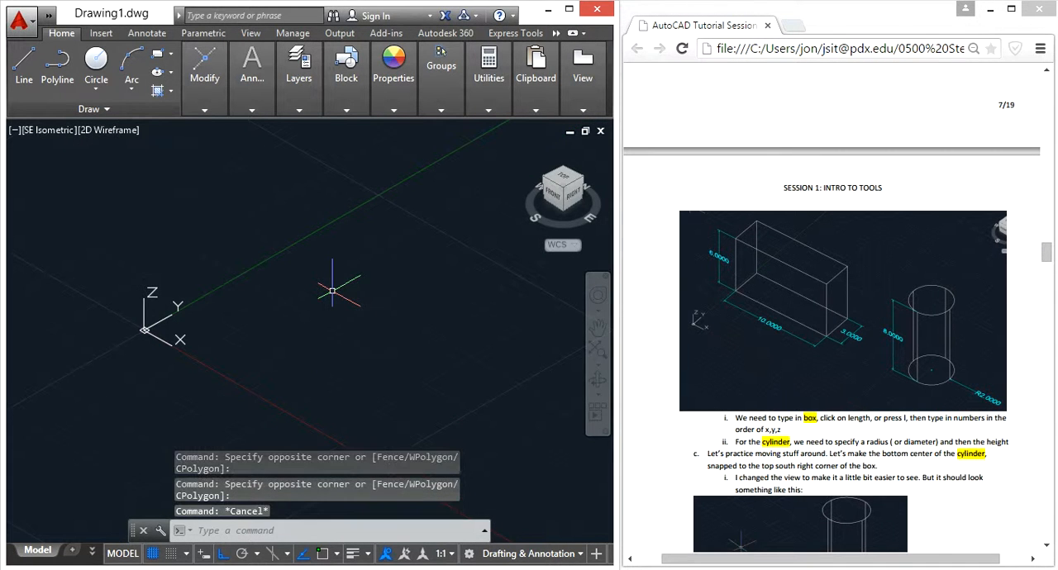
# Start a box with its first corner near the origin, using the Length option with a length of 10.
pyautogui.write('box')
pyautogui.press('Return')
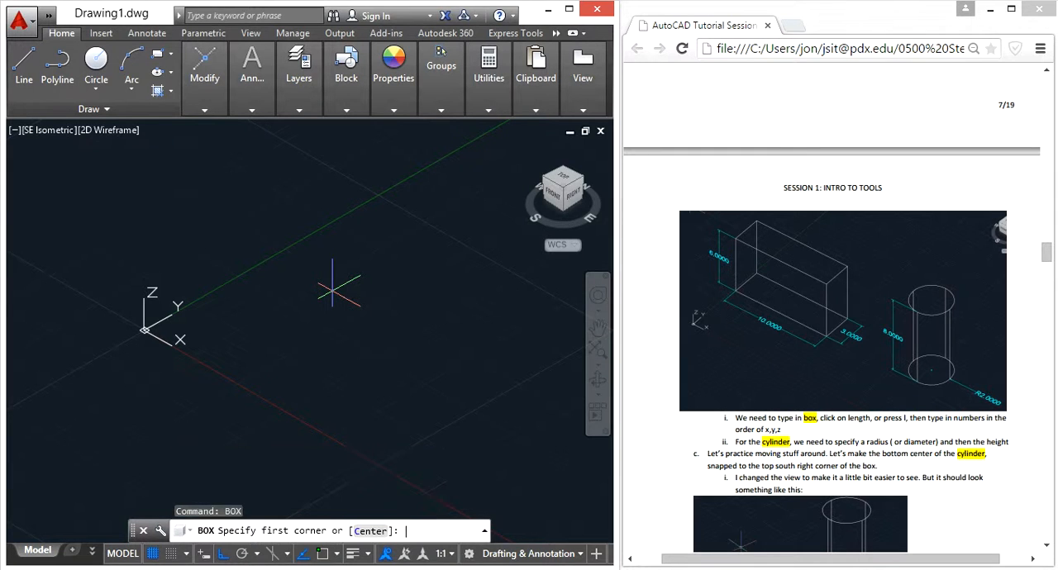
pyautogui.click(219, 312)
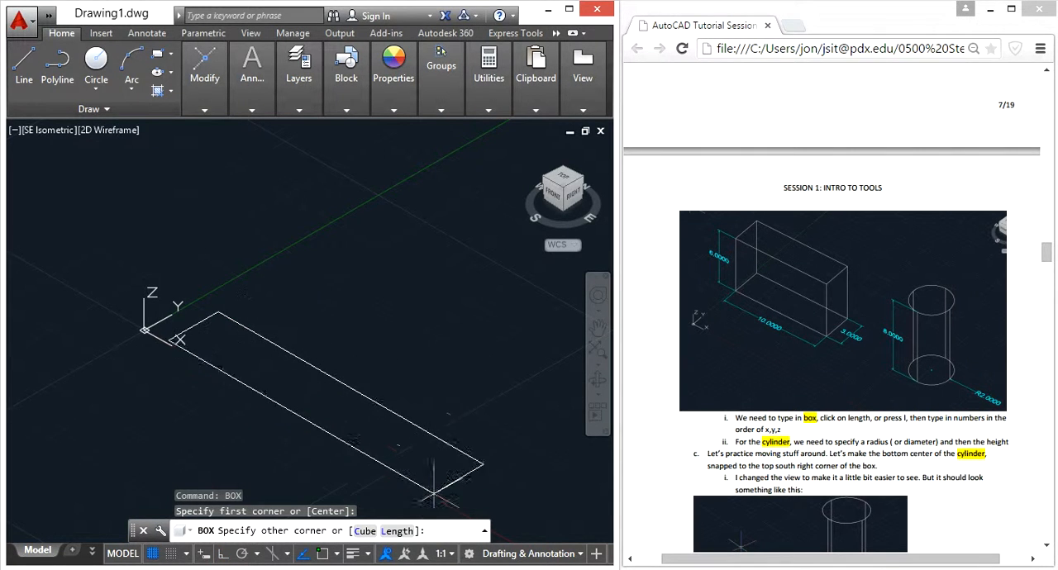
pyautogui.click(395, 533)
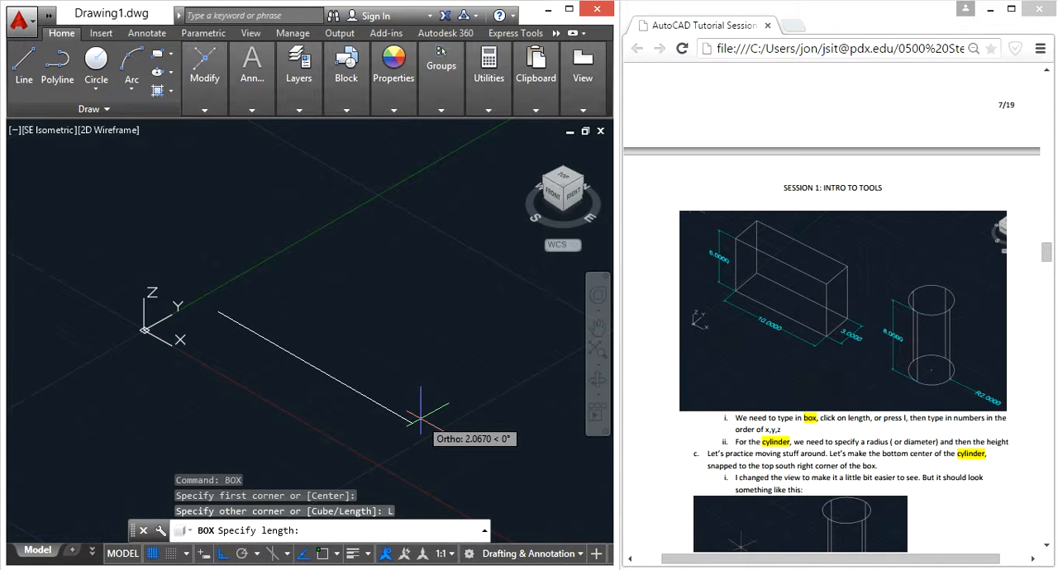
pyautogui.write('10')
pyautogui.press('Return')
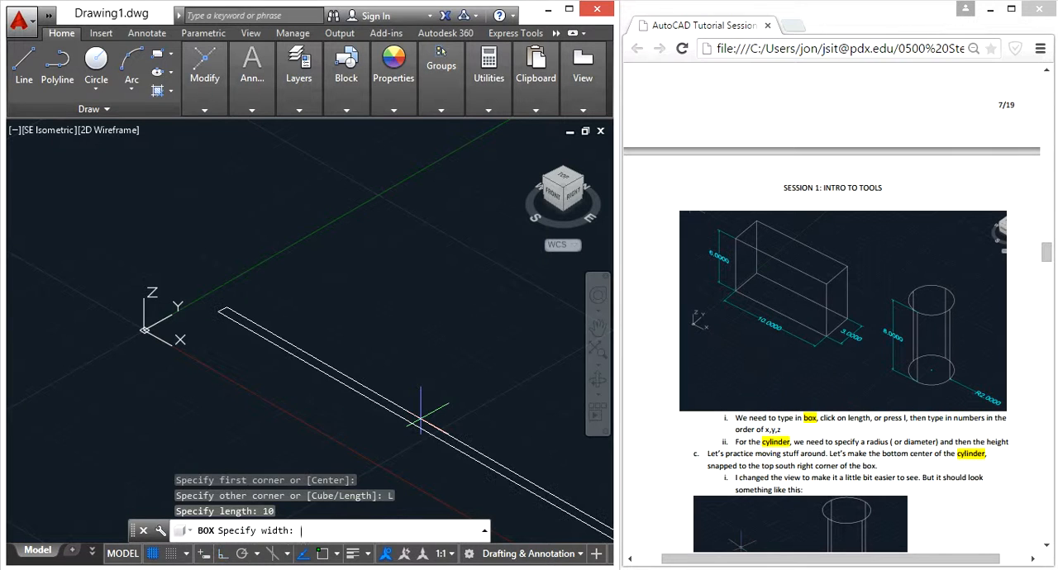
# Complete the box with a width of 3 and a height of 6.
pyautogui.scroll(-9, 423, 413)
pyautogui.moveTo(434, 383); pyautogui.dragTo(185, 392, button='middle')
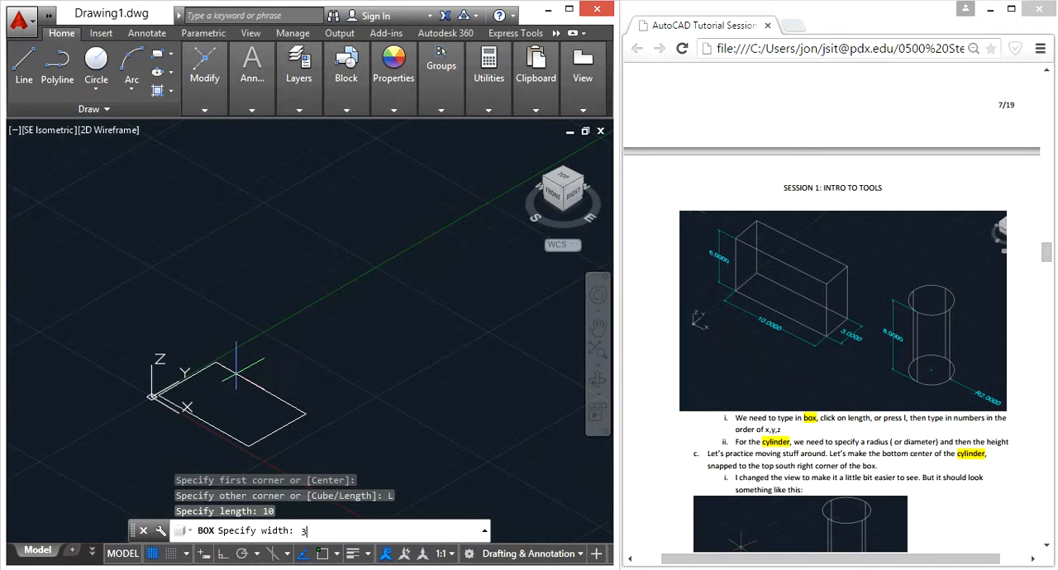
pyautogui.write('3')
pyautogui.press('Return')
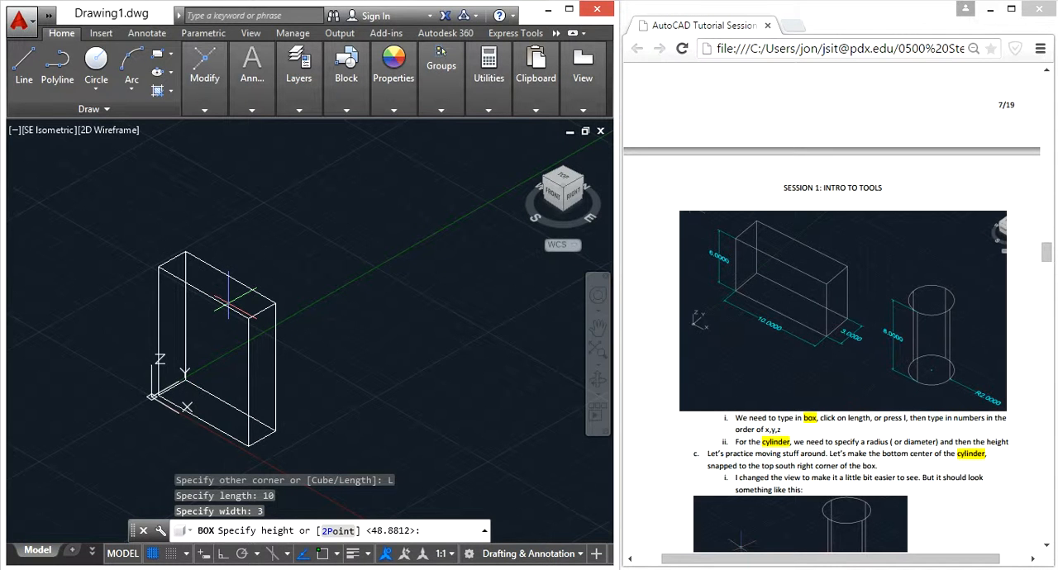
pyautogui.press('Return')
pyautogui.moveTo(239, 351); pyautogui.dragTo(279, 249, button='middle')
pyautogui.scroll(2, 319, 260)
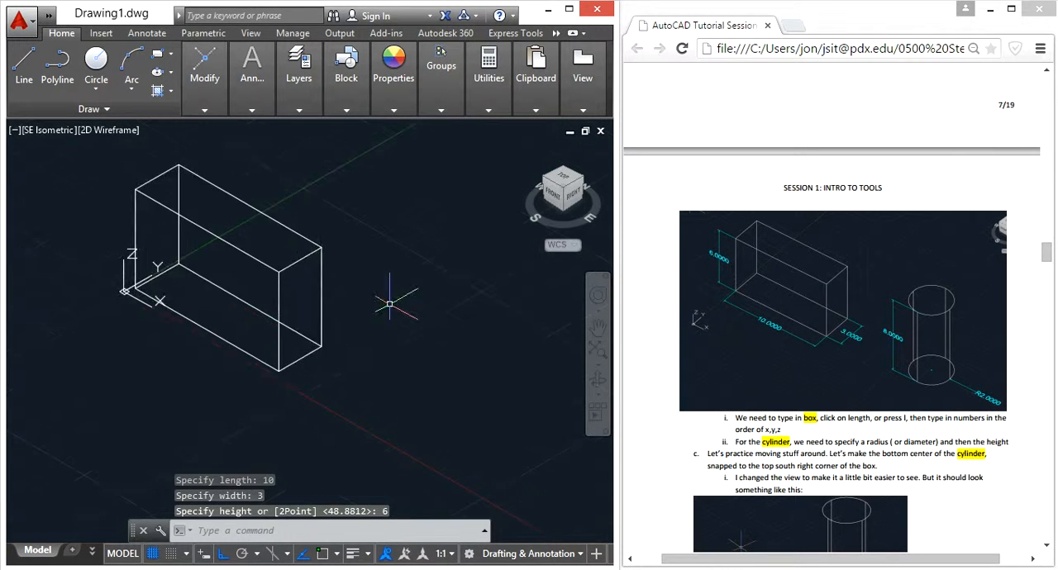
pyautogui.press('Escape')
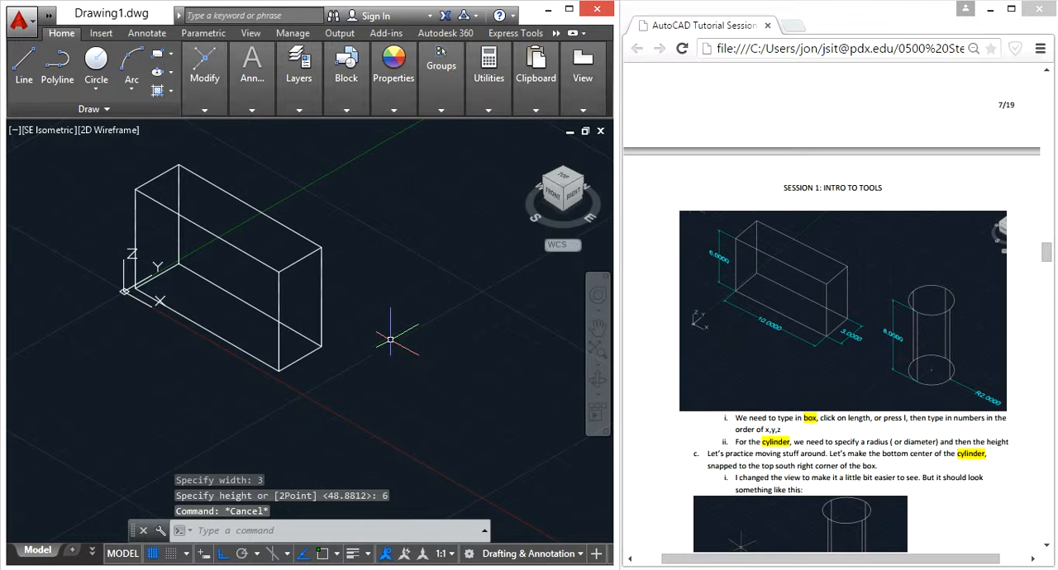
# Create a cylinder beside the box with a base radius of 2 and a height of 8.
pyautogui.write('cylinder')
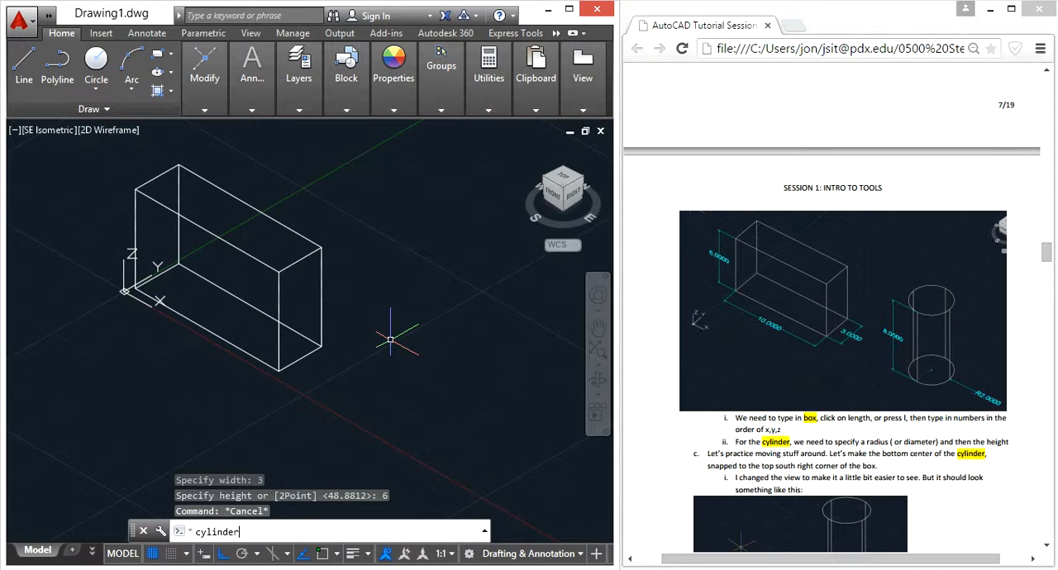
pyautogui.press('Return')
pyautogui.click(408, 387)
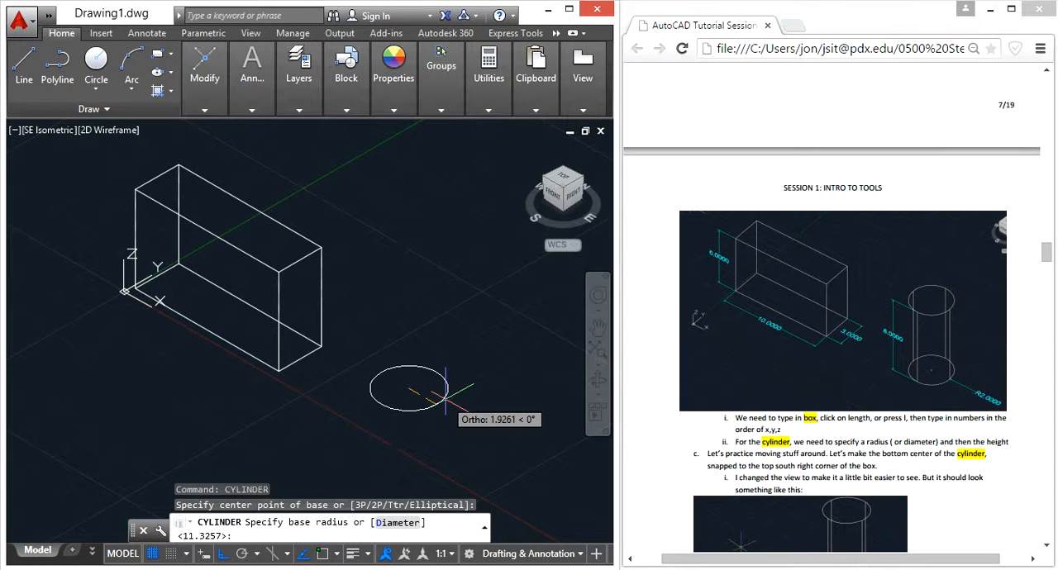
pyautogui.write('2')
pyautogui.press('Return')
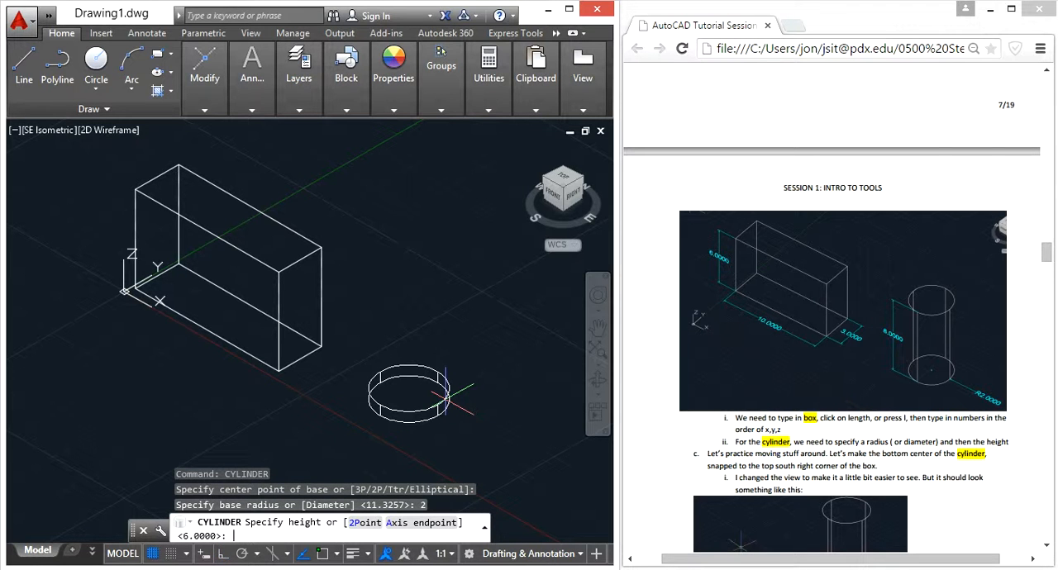
pyautogui.write('8')
pyautogui.press('Return')
pyautogui.press('Escape')
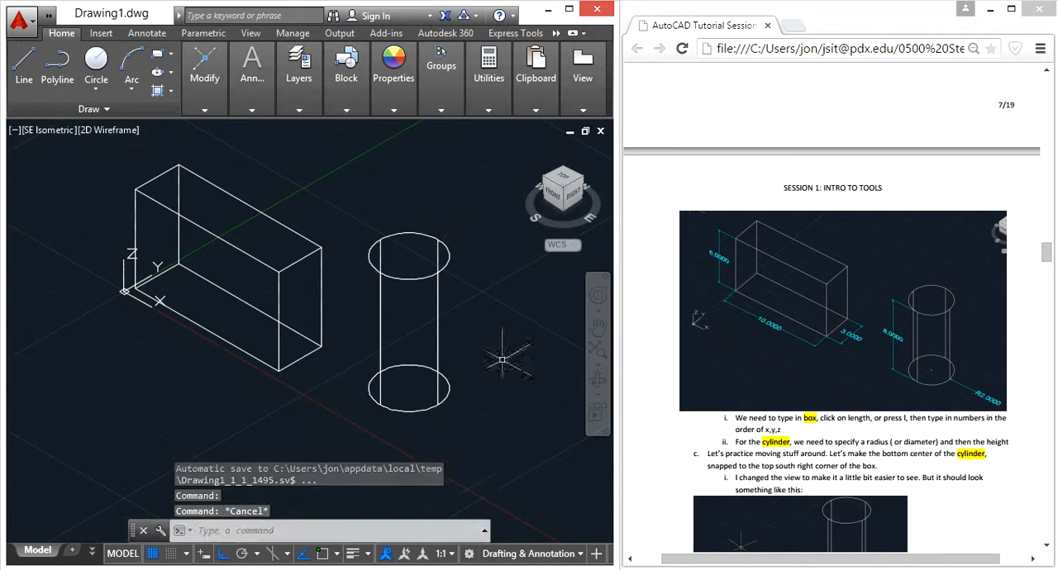
# Read the document's move exercise, turn on object snap, and review which snap modes are enabled.
pyautogui.click(910, 452)
pyautogui.scroll(-4, 912, 453)
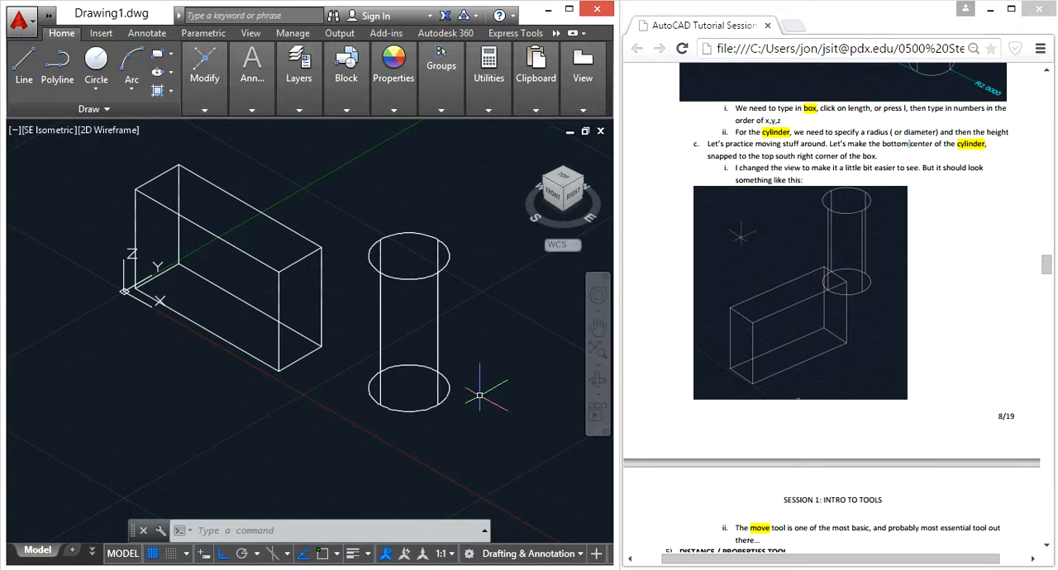
pyautogui.click(322, 558)
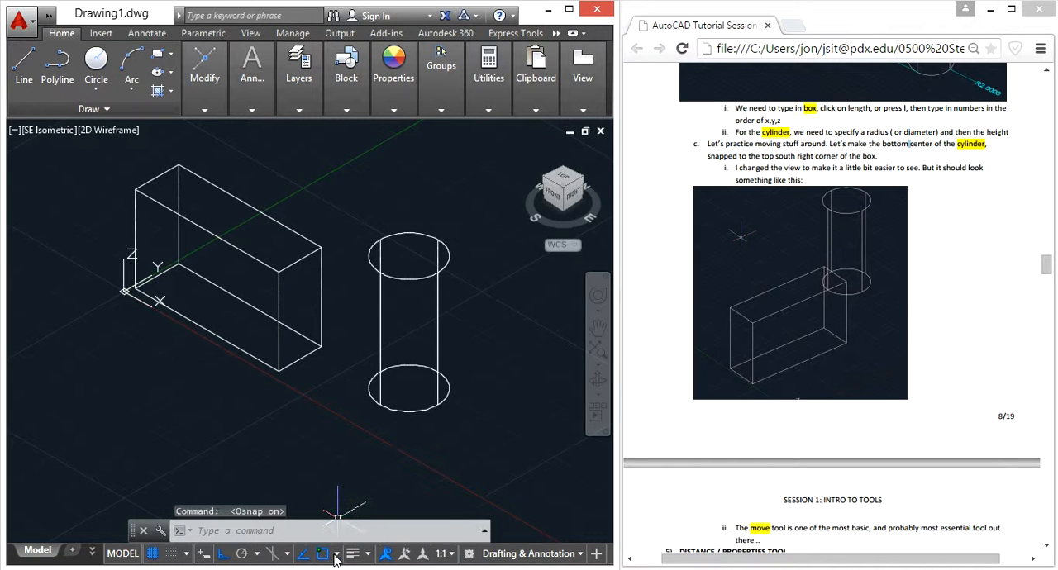
pyautogui.click(337, 553)
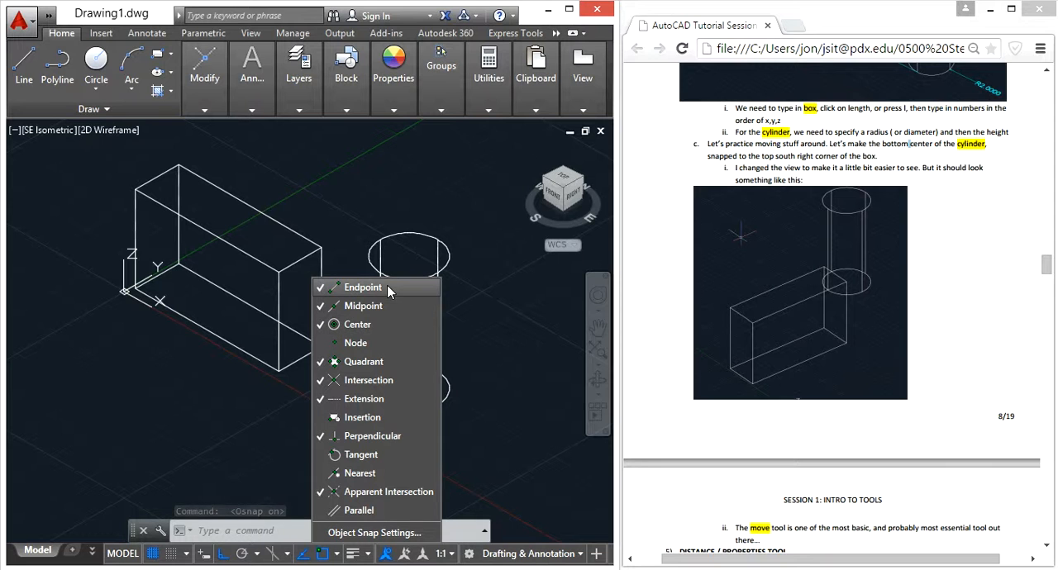
pyautogui.press('Escape')
pyautogui.press('Escape')
pyautogui.press('Escape')
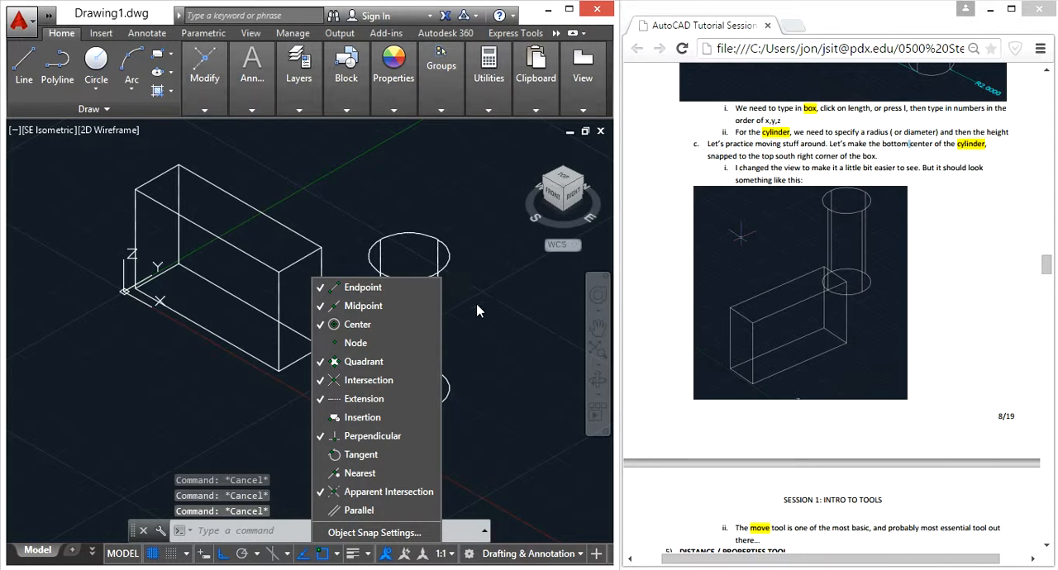
# Move the cylinder from its bottom center to the top south-right corner of the box.
pyautogui.click(468, 297)
pyautogui.click(435, 277)
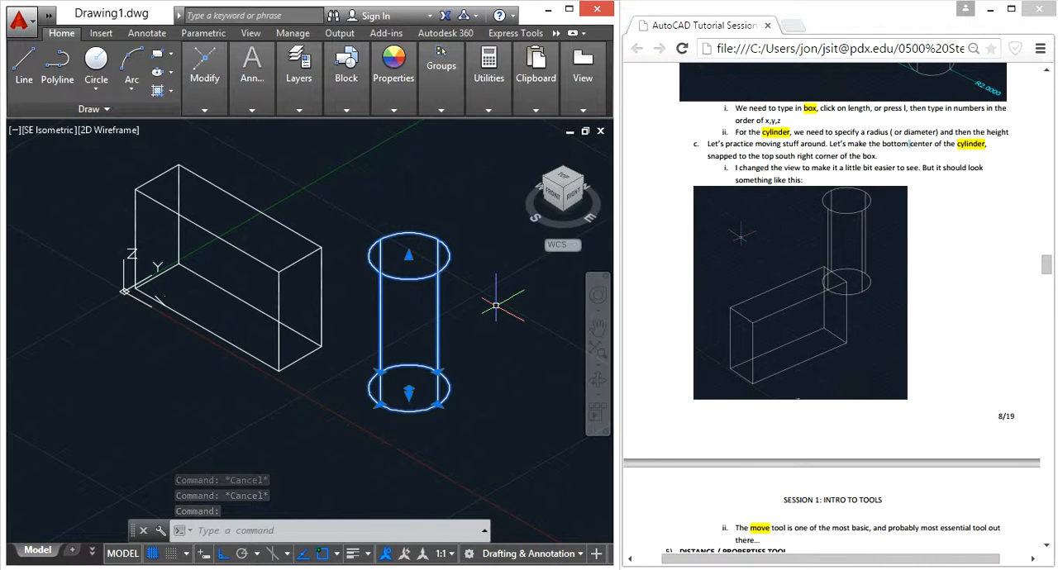
pyautogui.write('m')
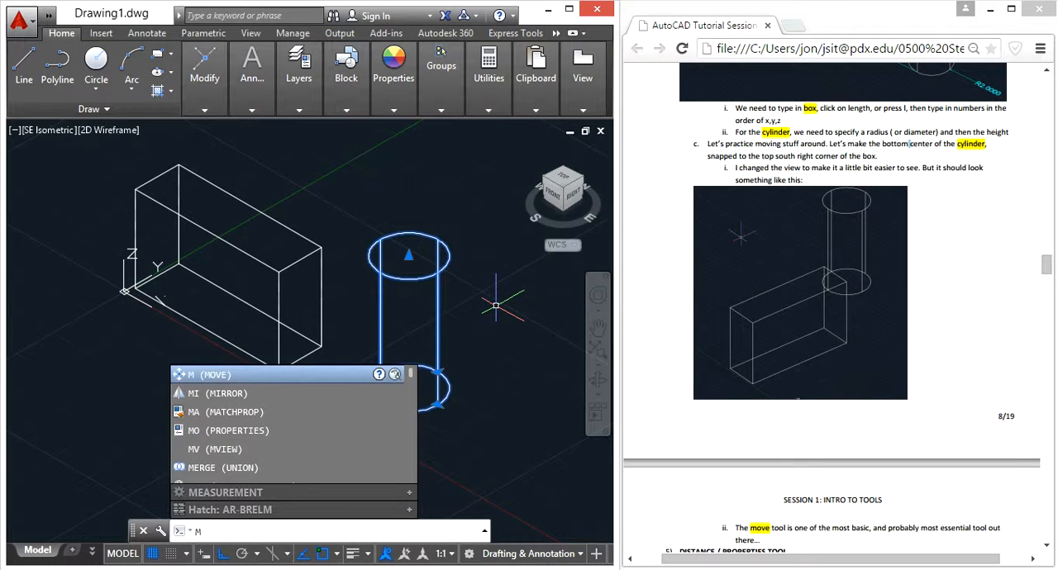
pyautogui.press('Return')
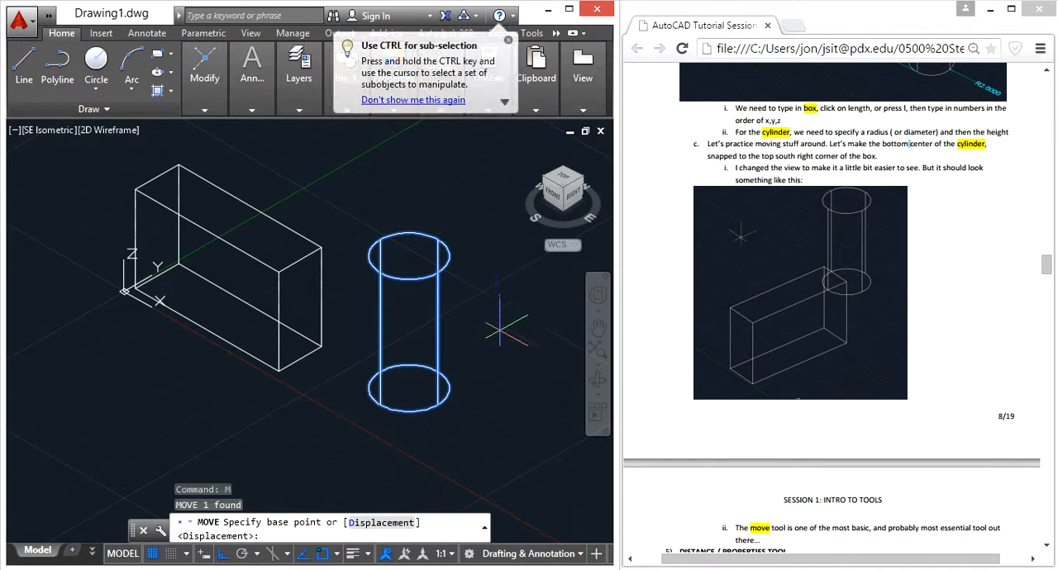
pyautogui.click(408, 389)
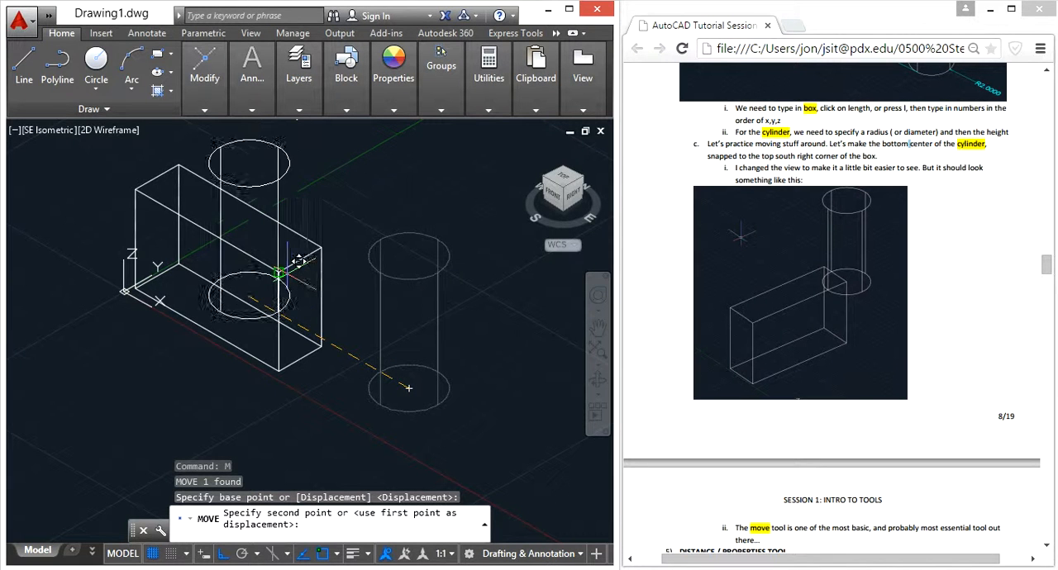
pyautogui.scroll(4, 285, 264)
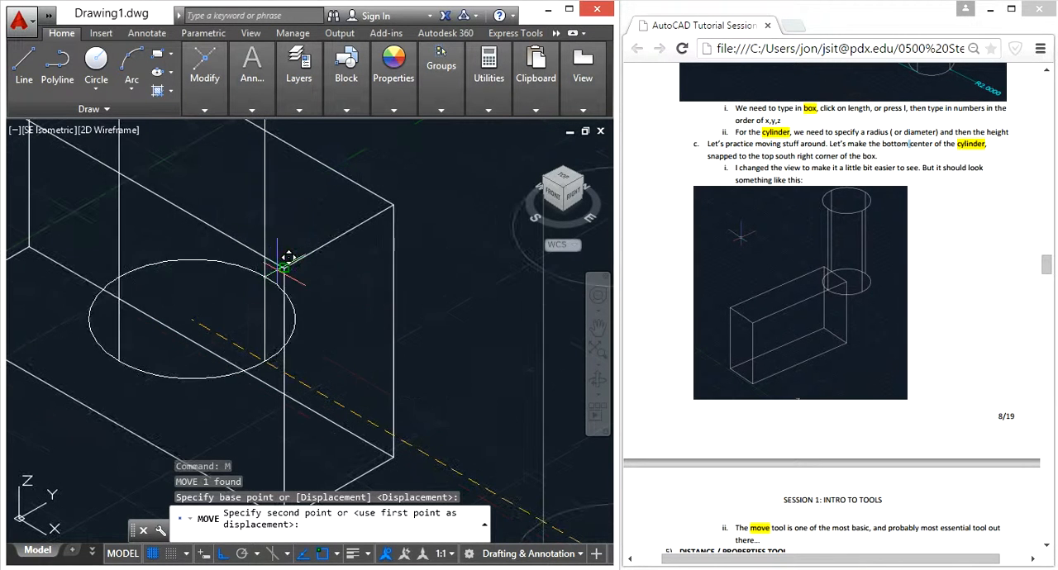
pyautogui.click(283, 268)
pyautogui.scroll(-4, 333, 306)
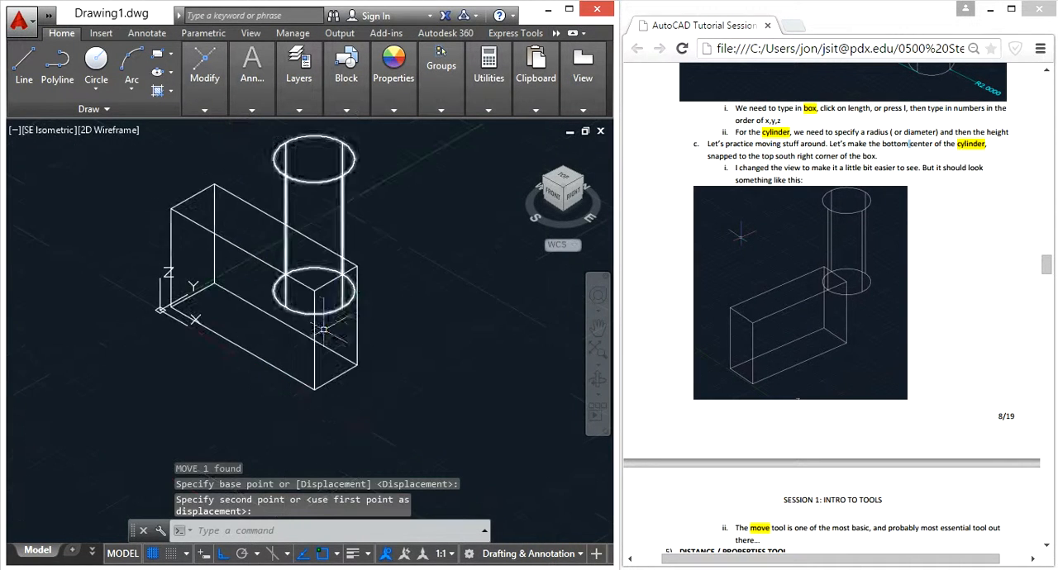
# Move the cylinder by a quadrant point of its base to the midpoint of the box's top back long edge.
pyautogui.keyDown('shift'); pyautogui.moveTo(256, 353); pyautogui.dragTo(426, 368, button='middle'); pyautogui.keyUp('shift')
pyautogui.moveTo(401, 260); pyautogui.dragTo(376, 349, button='middle')
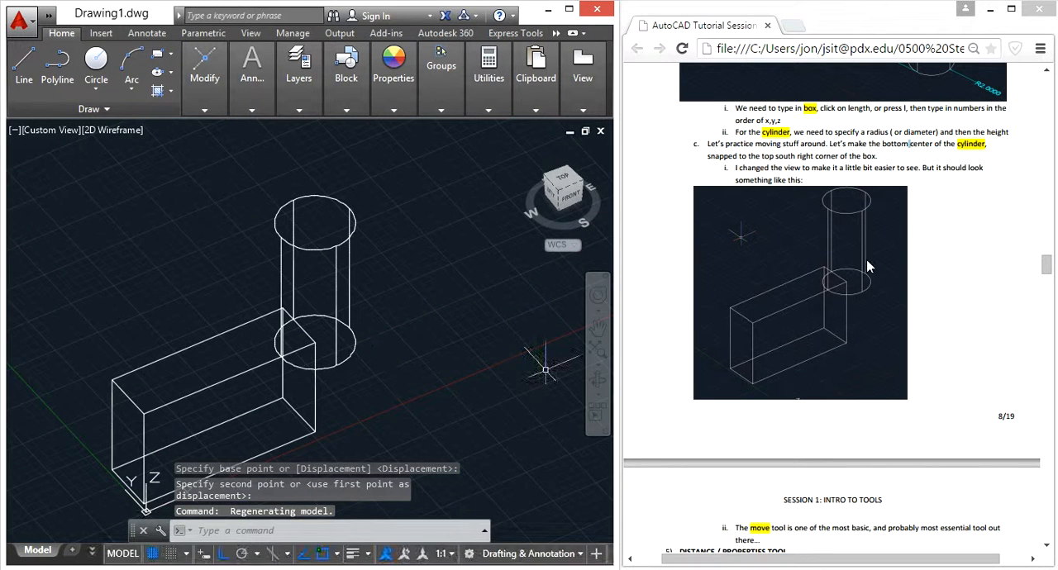
pyautogui.click(445, 339)
pyautogui.click(357, 346)
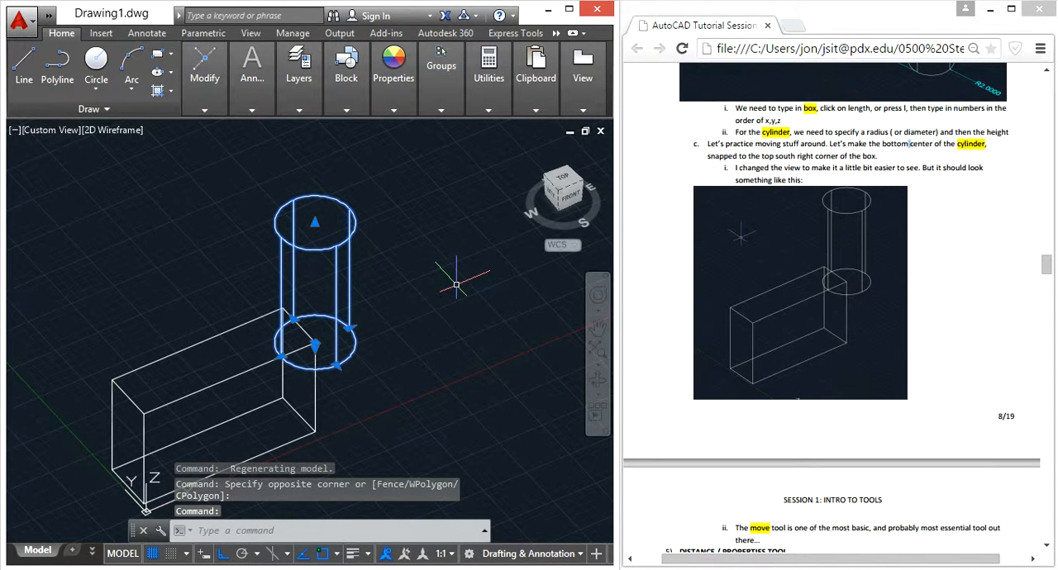
pyautogui.write('m')
pyautogui.press('Return')
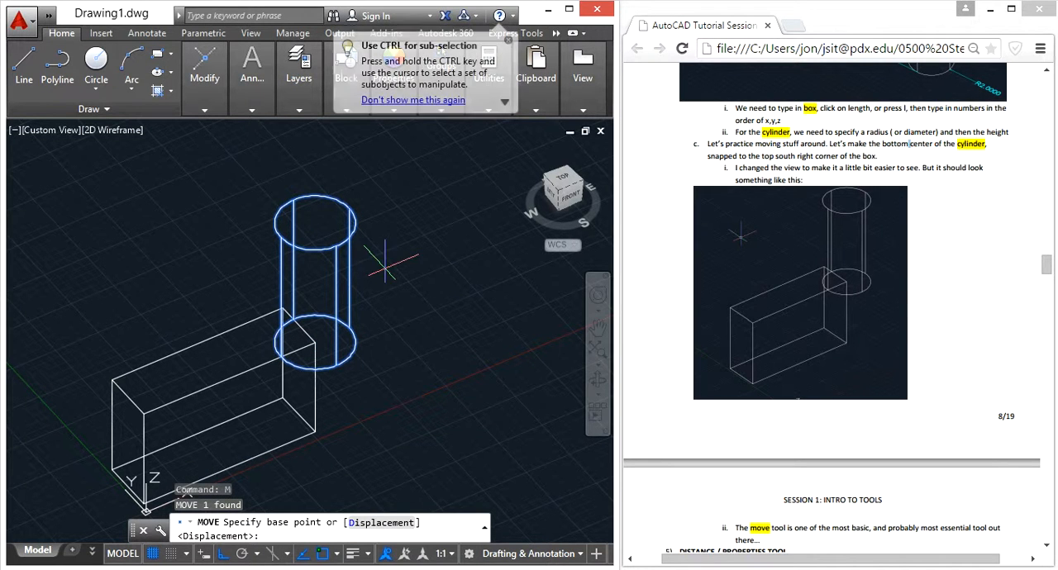
pyautogui.click(336, 365)
pyautogui.click(198, 347)
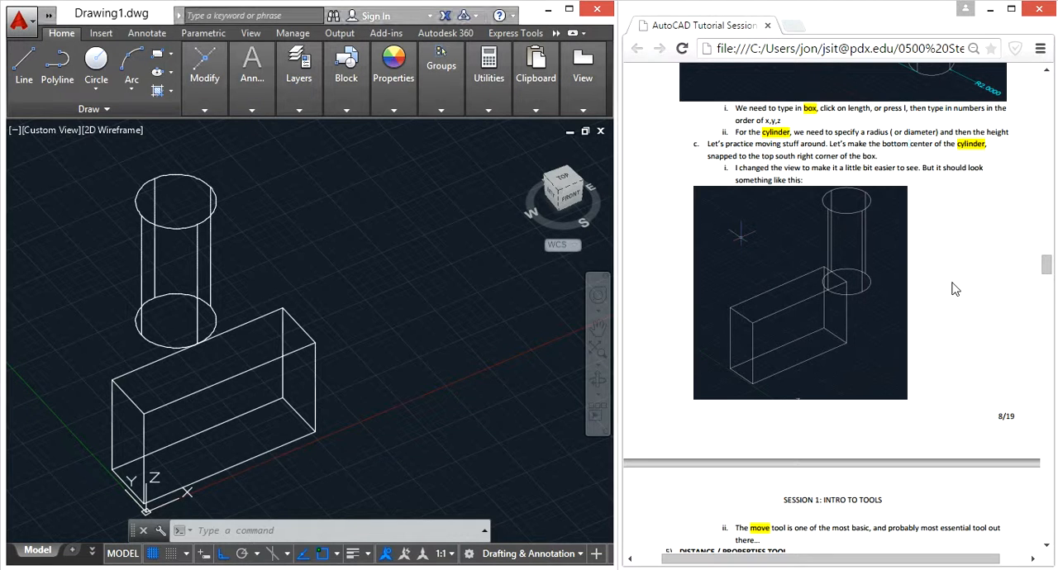
# Move the cylinder from its bottom center back onto the top south-right corner of the box.
pyautogui.click(263, 248)
pyautogui.click(148, 195)
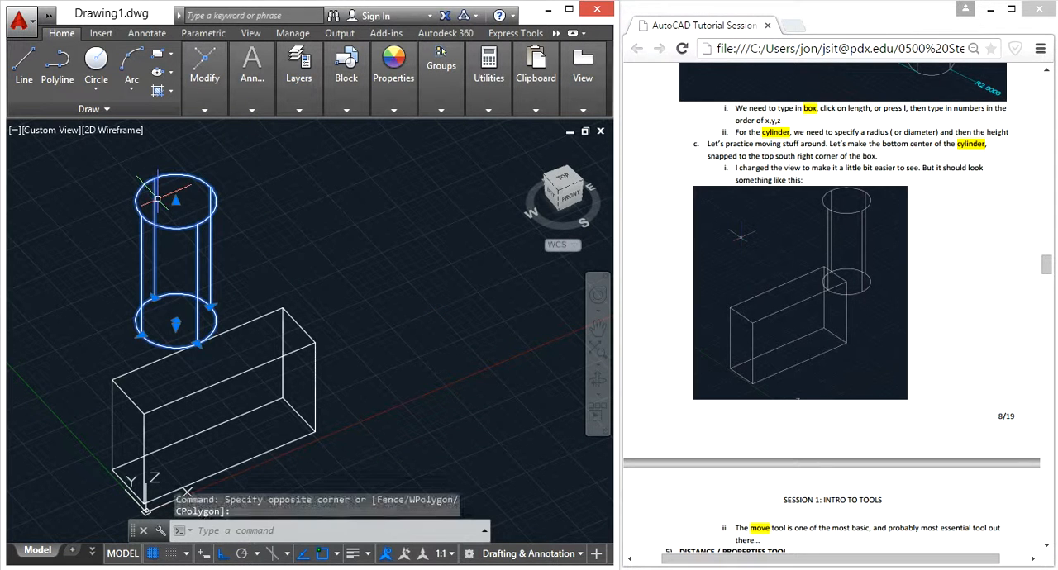
pyautogui.write('m')
pyautogui.press('Return')
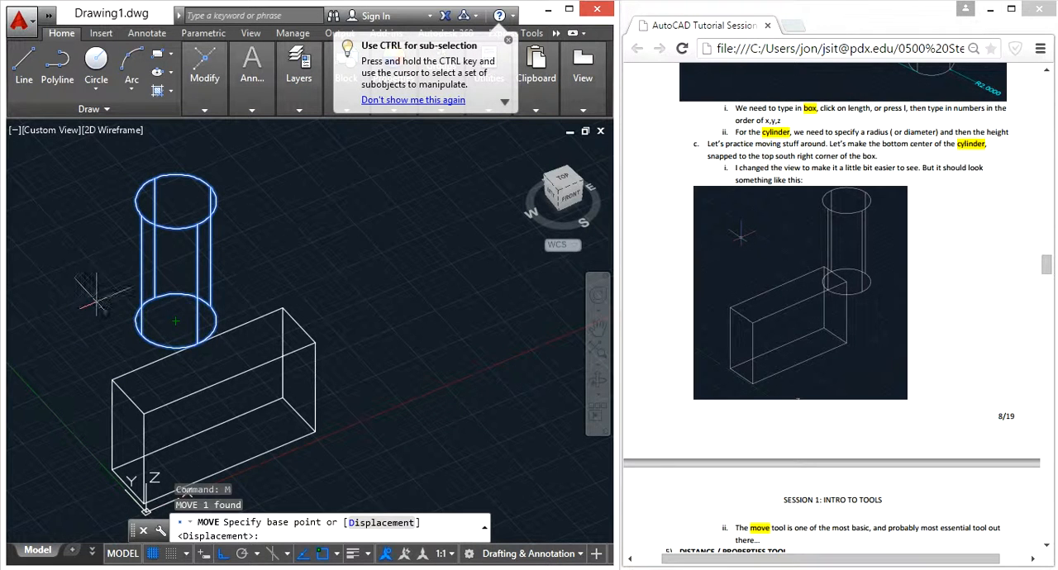
pyautogui.press('Escape')
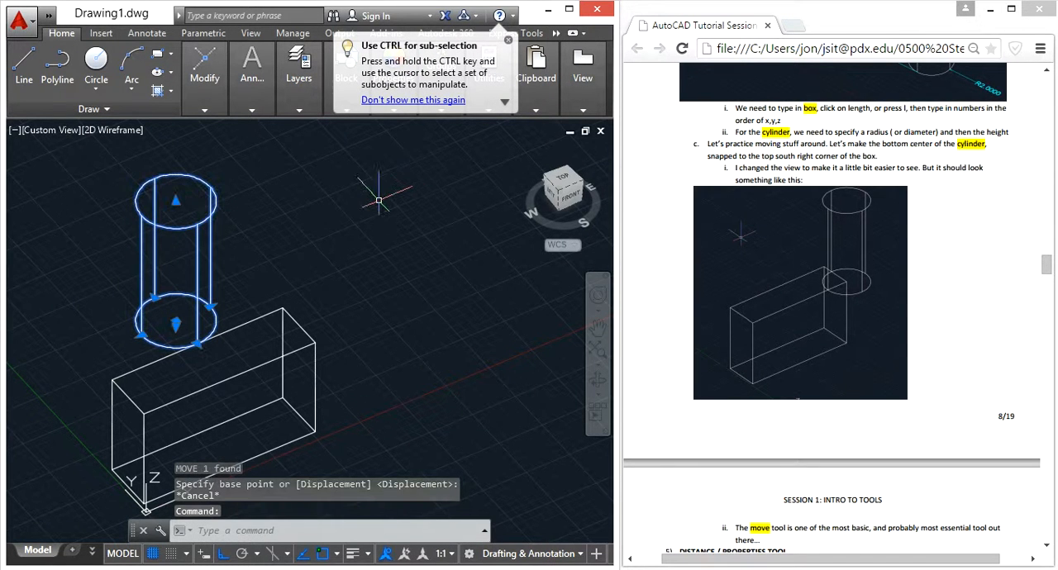
pyautogui.write('m')
pyautogui.press('Return')
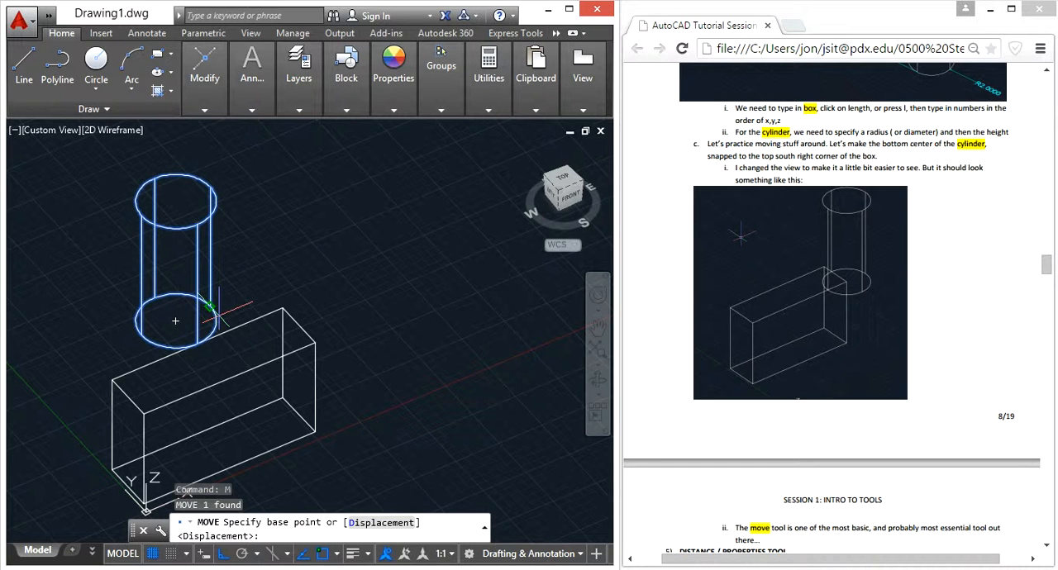
pyautogui.click(176, 321)
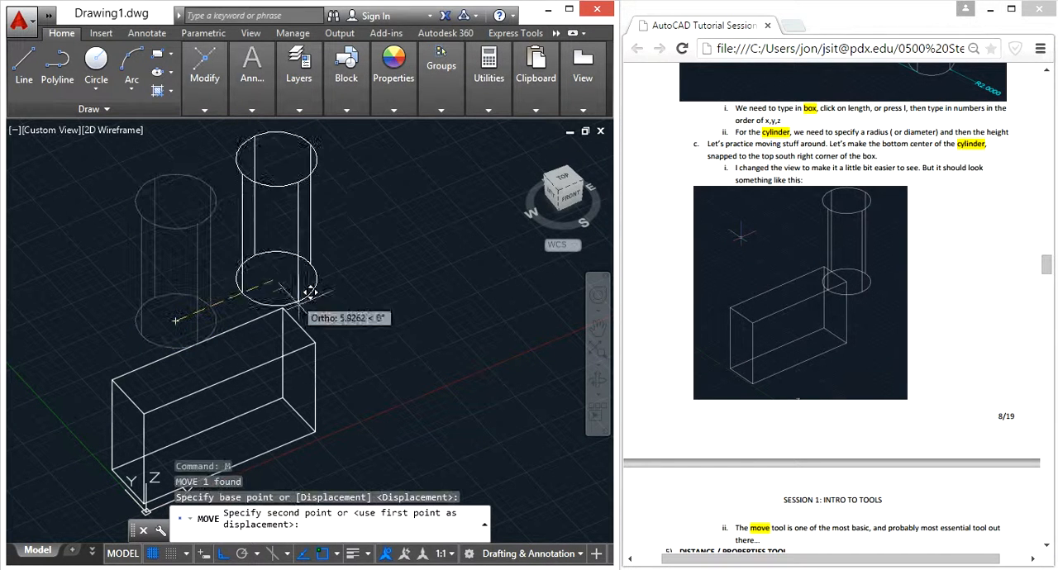
pyautogui.click(318, 339)
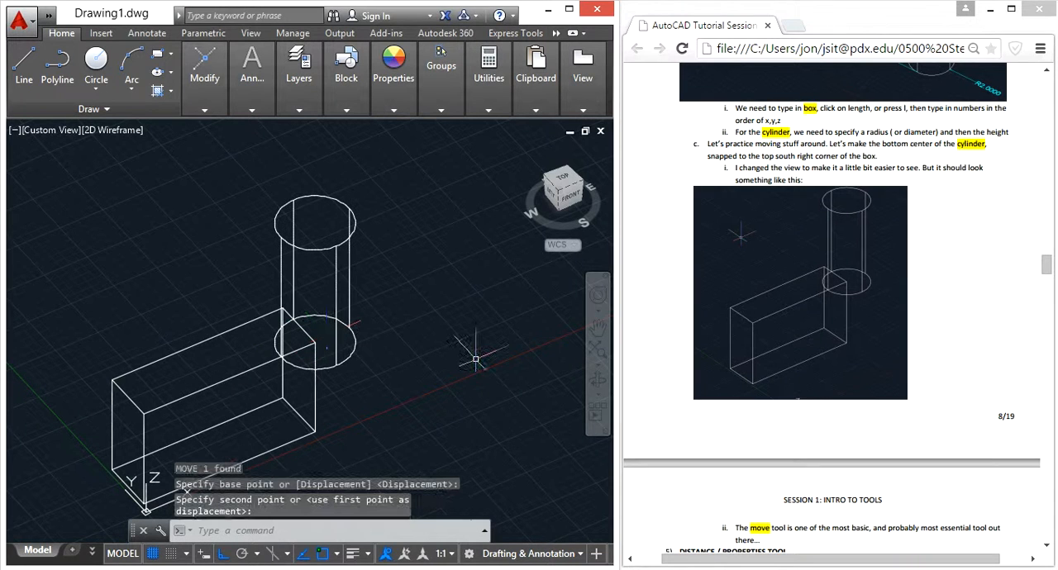
# Read the document's distance section and measure the box's bottom front long edge with the Distance tool.
pyautogui.scroll(-5, 965, 324)
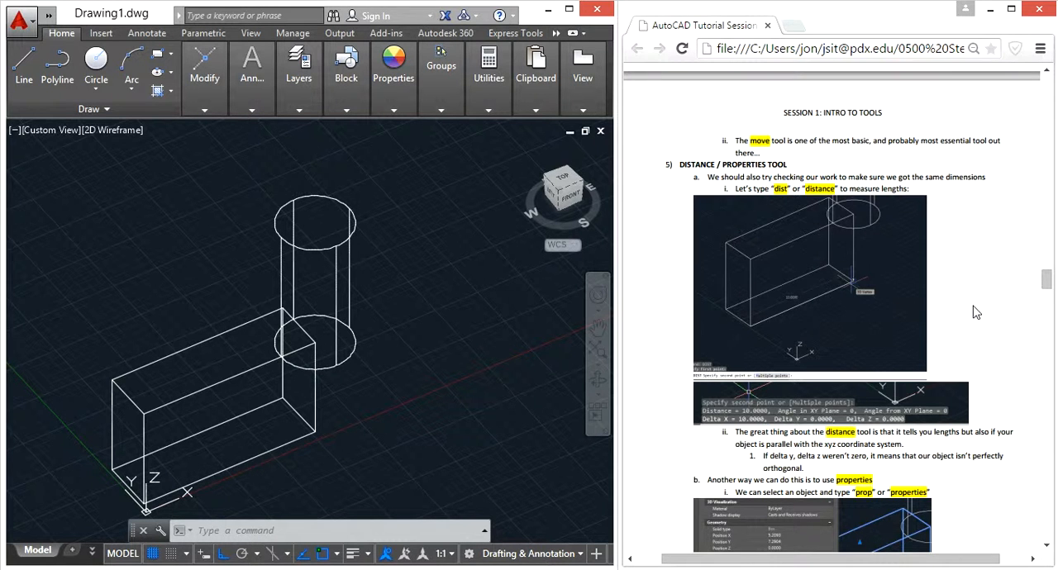
pyautogui.scroll(-2, 976, 312)
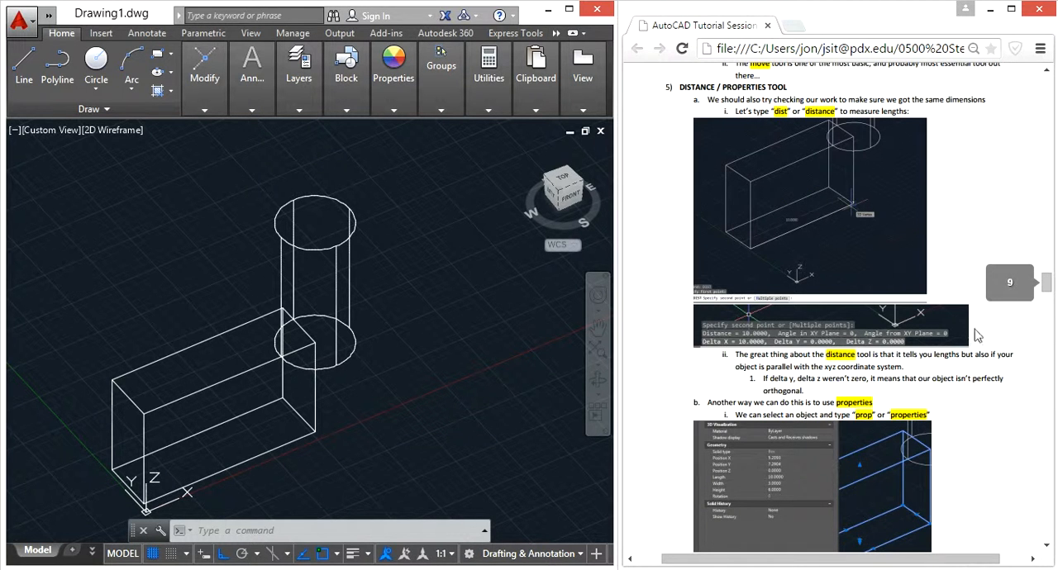
pyautogui.click(424, 370)
pyautogui.click(417, 369)
pyautogui.moveTo(415, 370); pyautogui.dragTo(486, 249, button='middle')
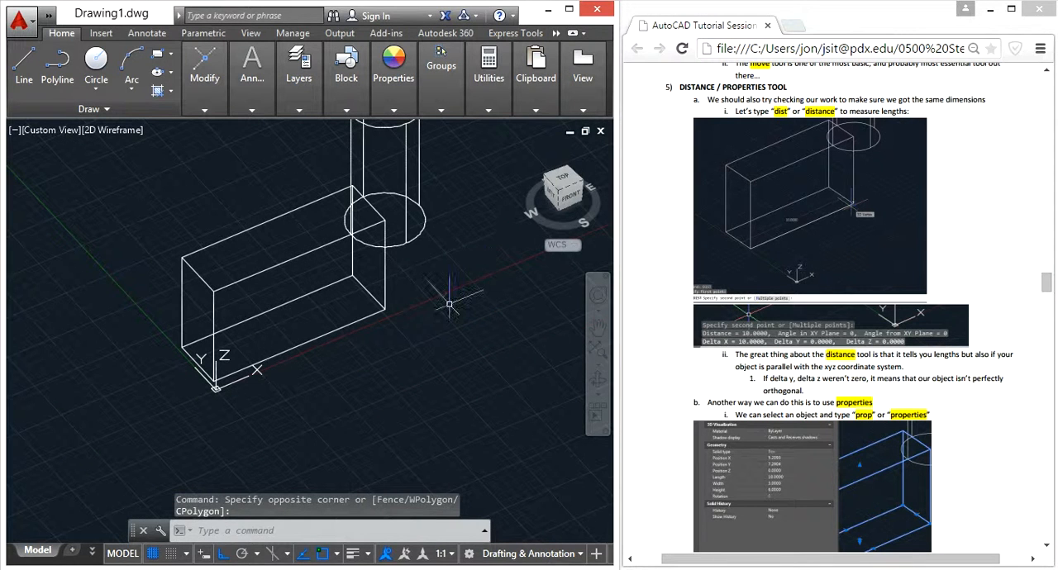
pyautogui.write('dist')
pyautogui.press('Return')
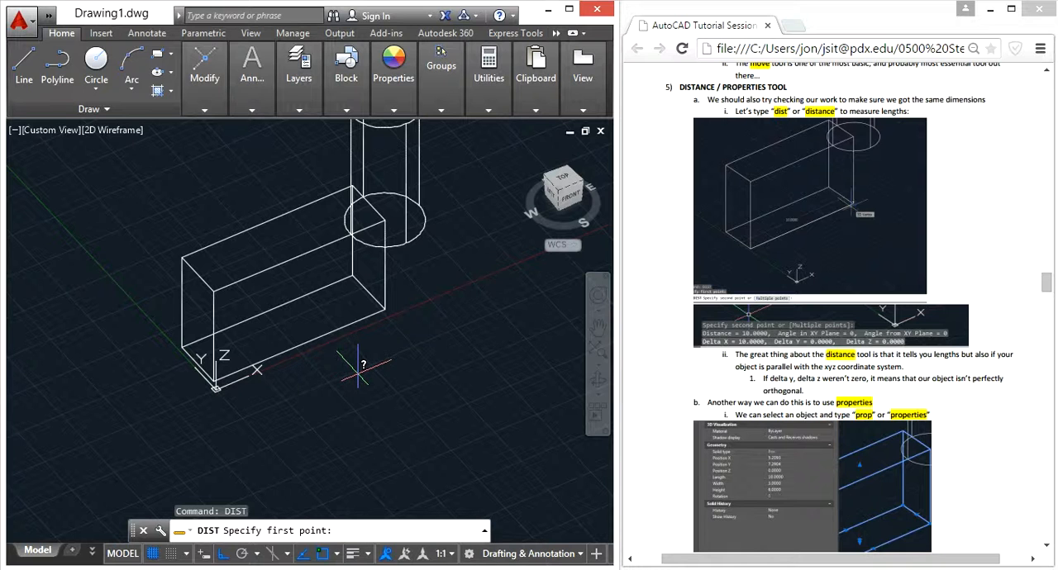
pyautogui.scroll(4, 211, 382)
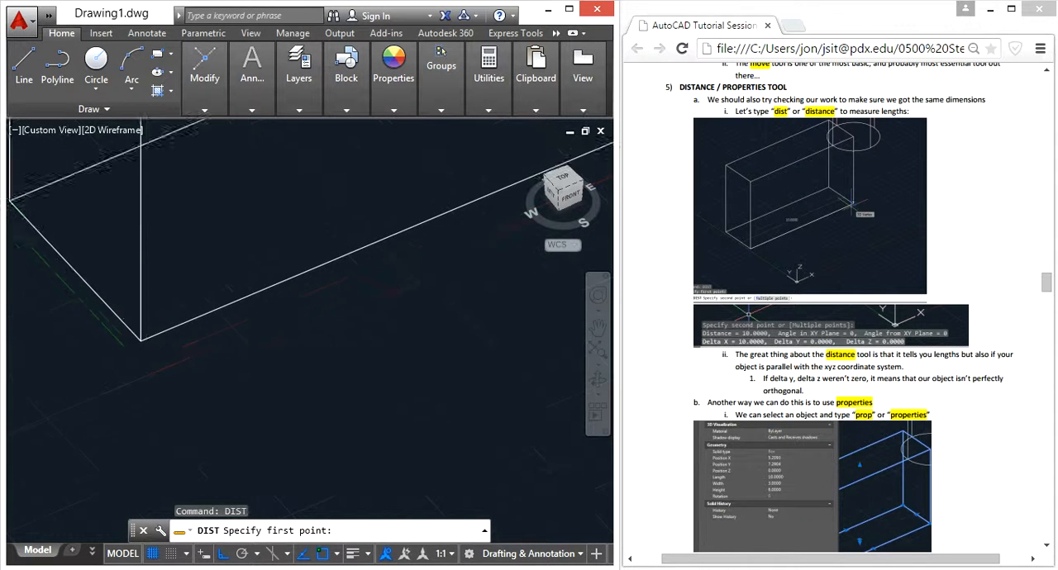
pyautogui.click(128, 330)
pyautogui.scroll(-2, 128, 330)
pyautogui.scroll(-2, 372, 231)
pyautogui.click(483, 207)
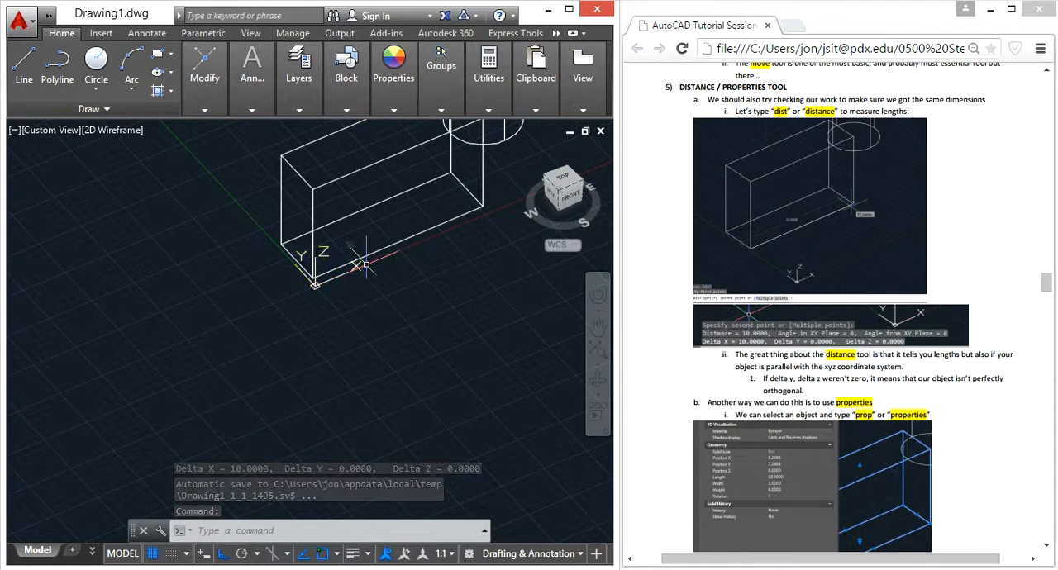
# Read on to the properties section and measure the box's short bottom edge beside the origin.
pyautogui.scroll(2, 338, 281)
pyautogui.scroll(-2, 350, 331)
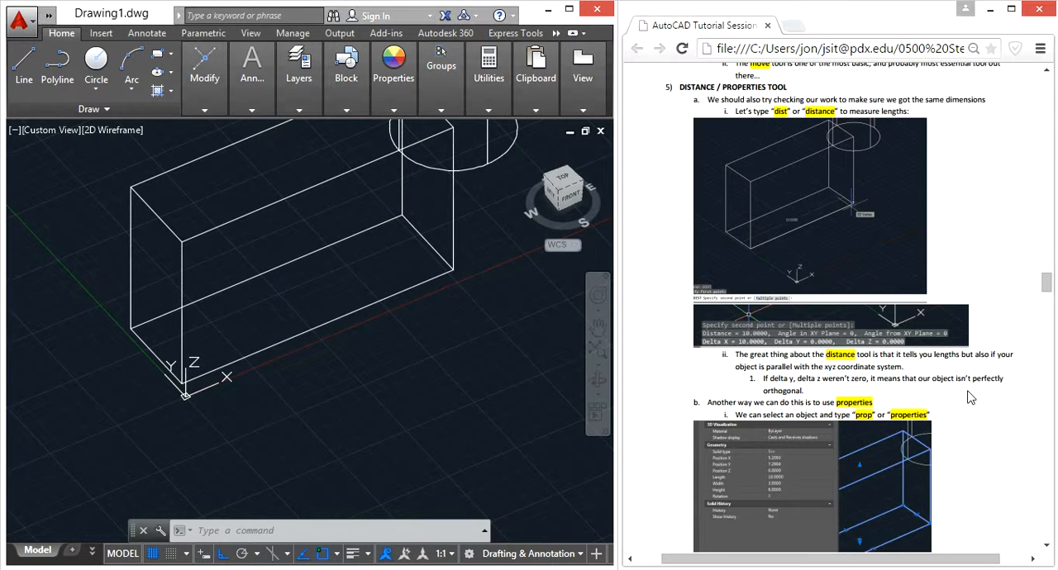
pyautogui.scroll(-1, 968, 400)
pyautogui.click(410, 321)
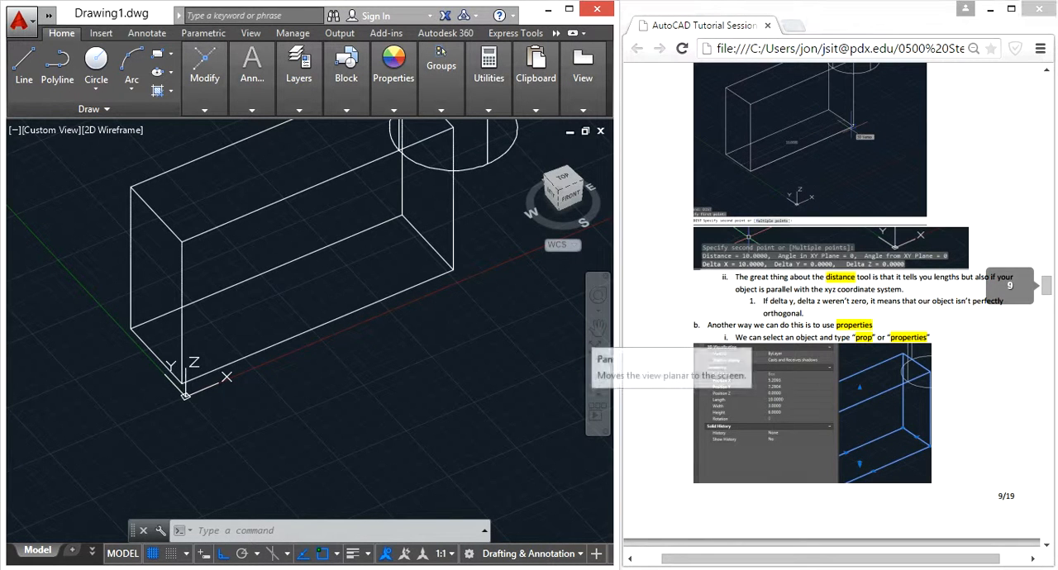
pyautogui.moveTo(425, 392); pyautogui.dragTo(426, 394, button='middle')
pyautogui.scroll(-2, 425, 394)
pyautogui.press('Escape')
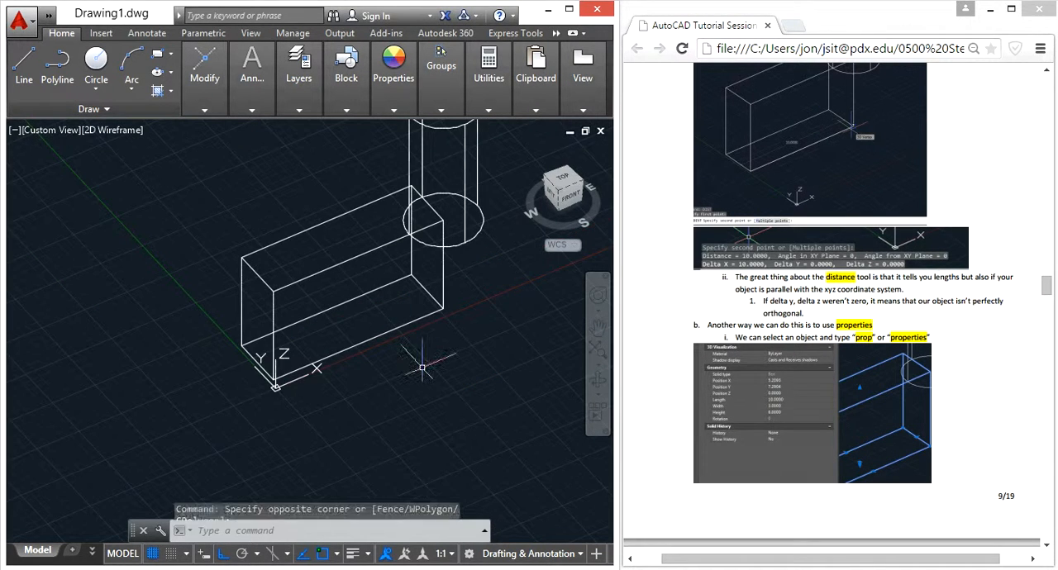
pyautogui.write('dist')
pyautogui.press('Return')
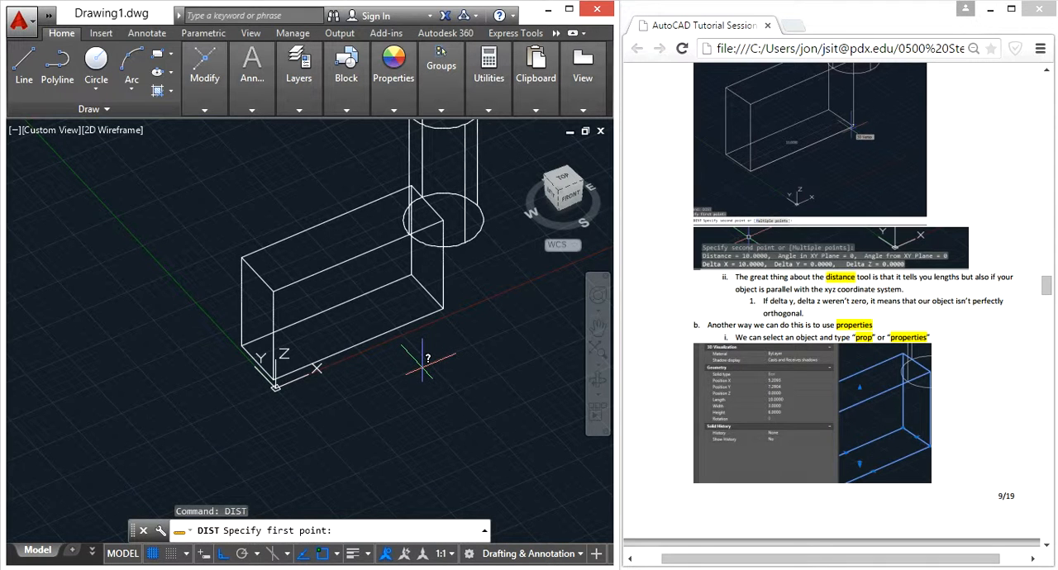
pyautogui.click(243, 346)
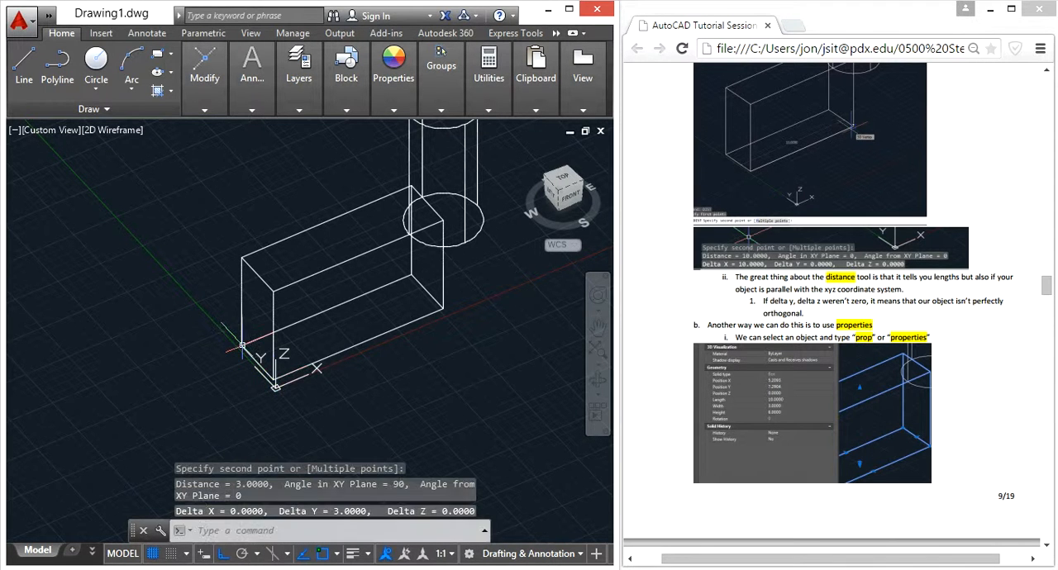
# Measure the box's vertical front edge and the diagonal between its opposite bottom and top corners.
pyautogui.press('Return')
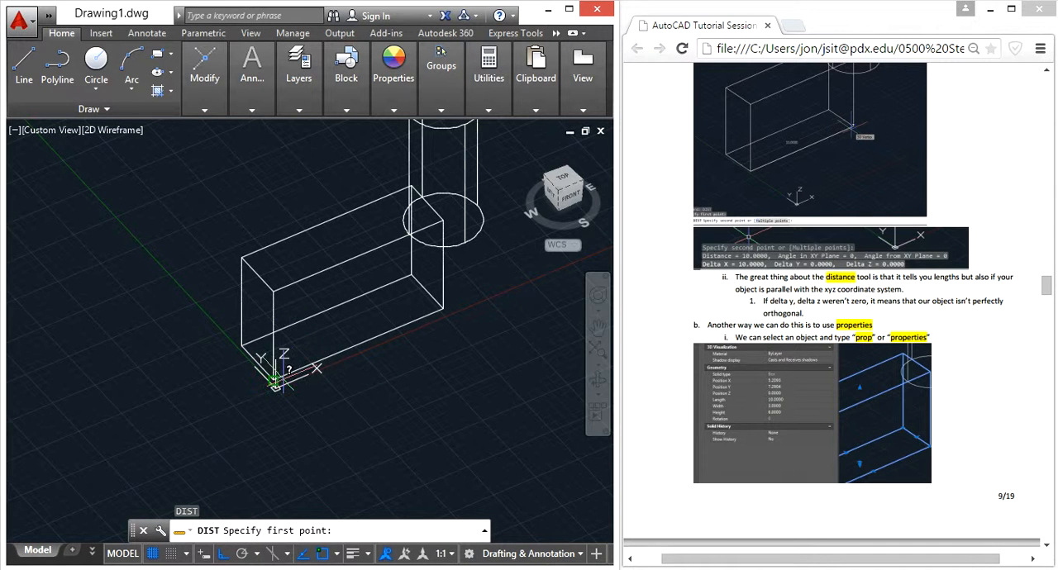
pyautogui.click(275, 381)
pyautogui.click(273, 291)
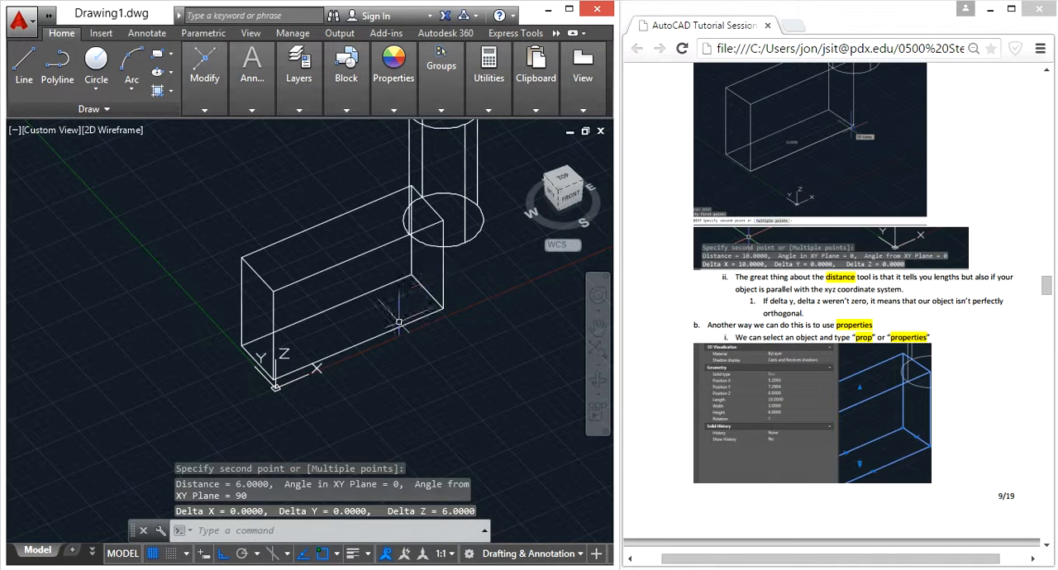
pyautogui.press('Return')
pyautogui.click(274, 291)
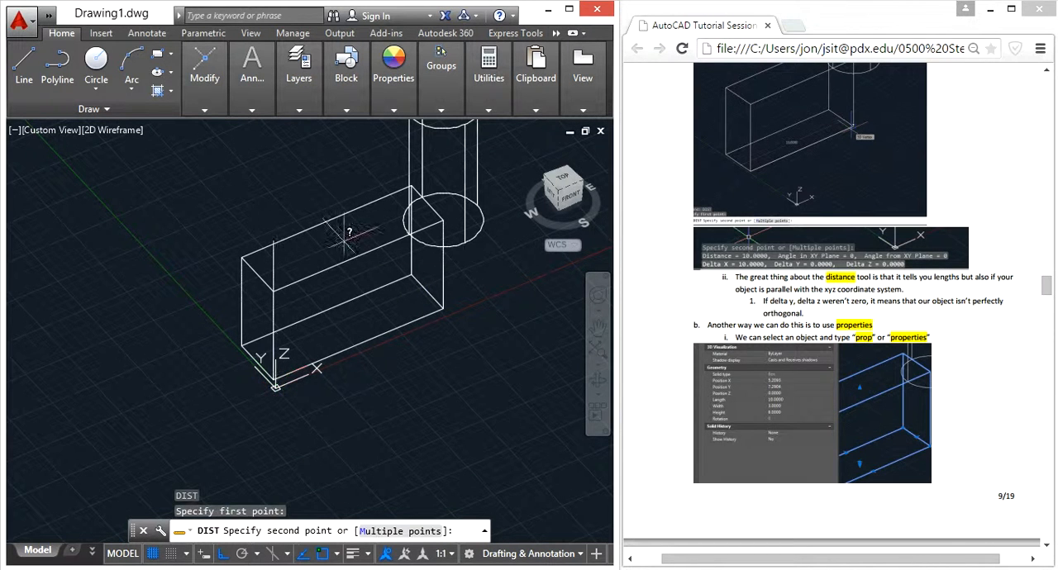
pyautogui.click(411, 189)
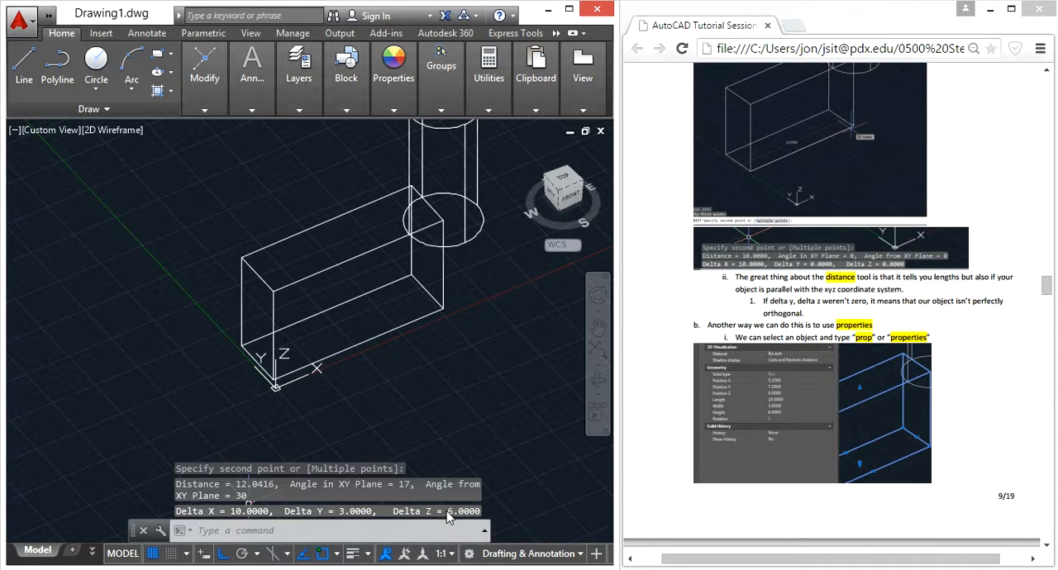
# Open the properties of the box and review its position, length and width values.
pyautogui.click(451, 353)
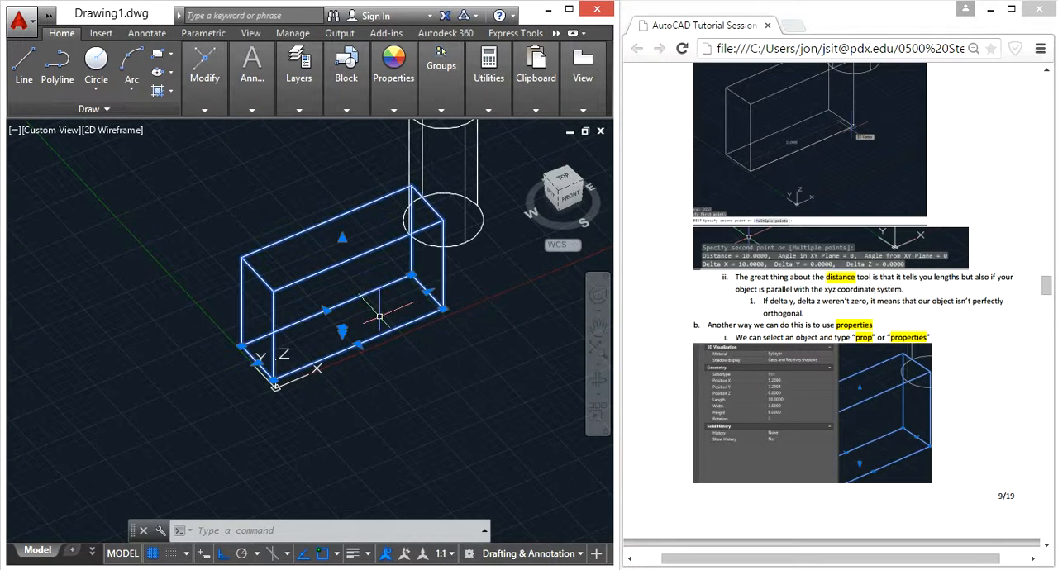
pyautogui.click(478, 365)
pyautogui.write('prop')
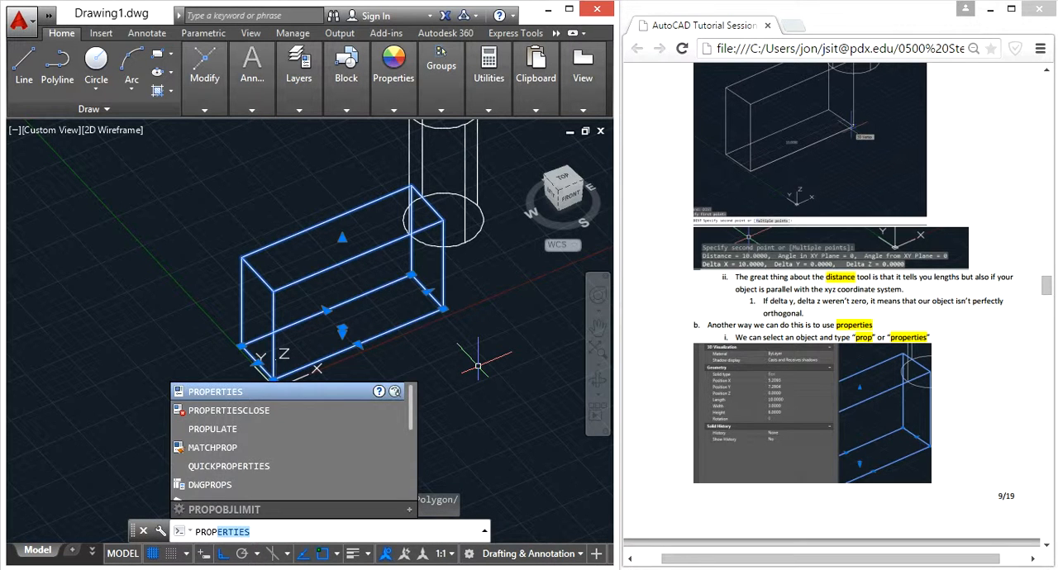
pyautogui.press('Return')
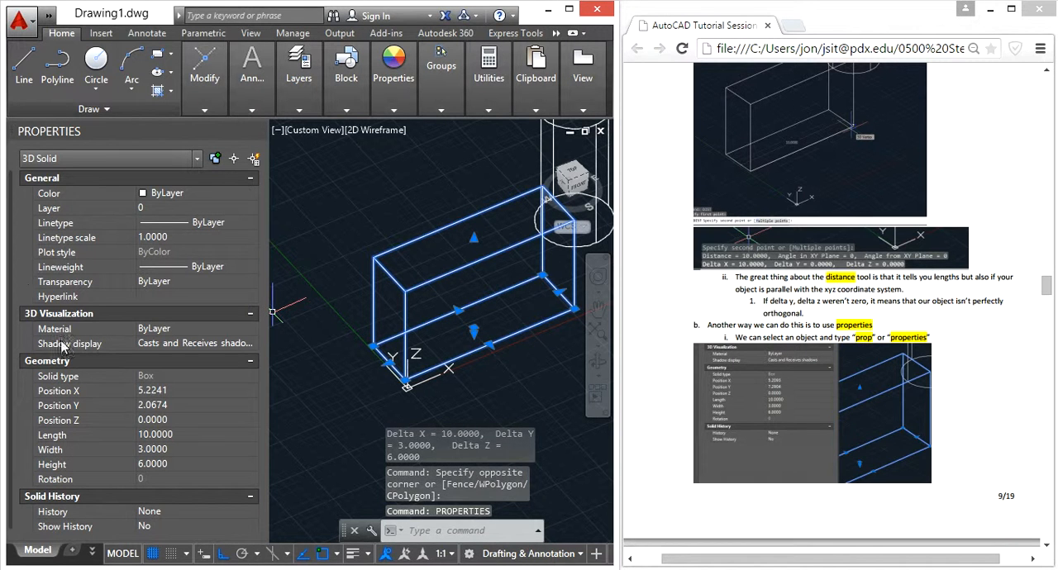
pyautogui.click(146, 391)
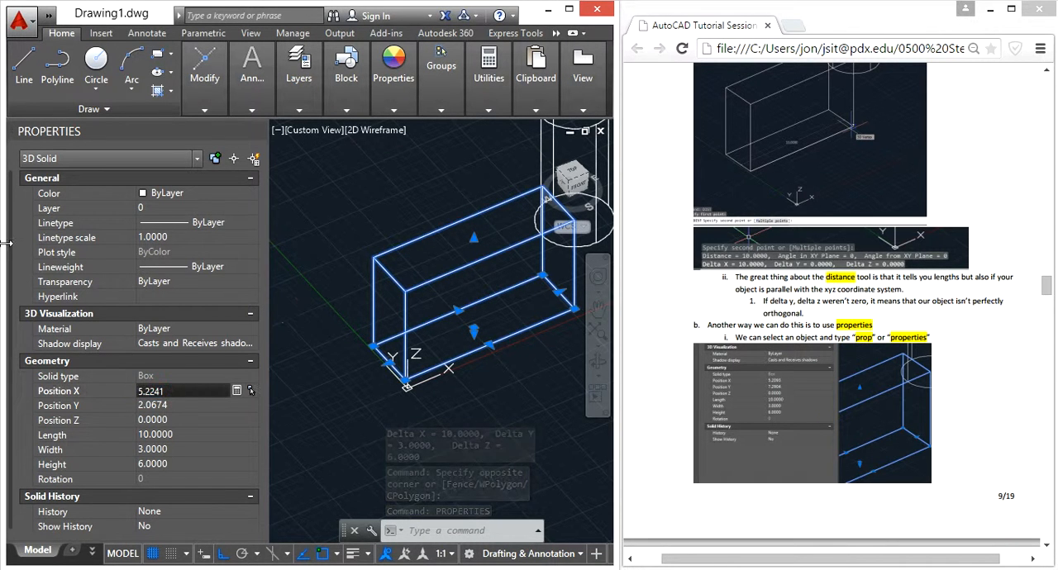
pyautogui.moveTo(12, 237); pyautogui.dragTo(11, 291)
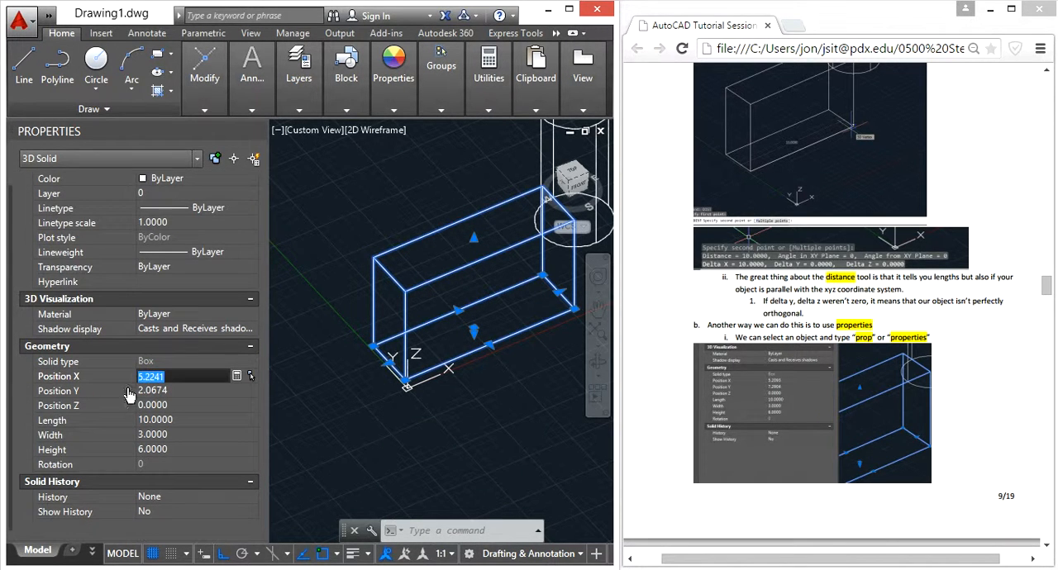
pyautogui.click(159, 423)
pyautogui.click(165, 435)
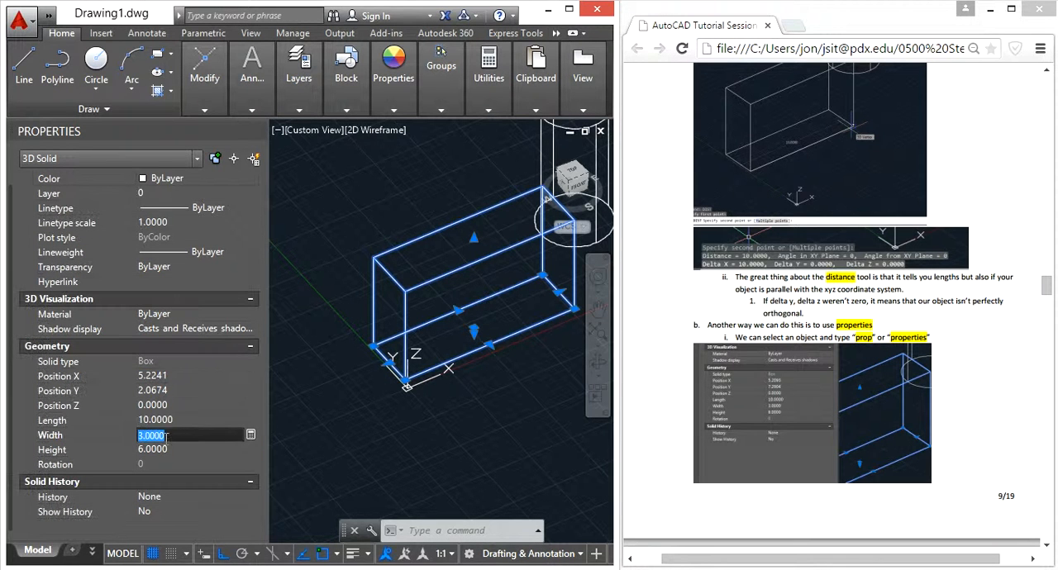
# Set the box's height to 9 in its properties and return it to 6.
pyautogui.click(165, 449)
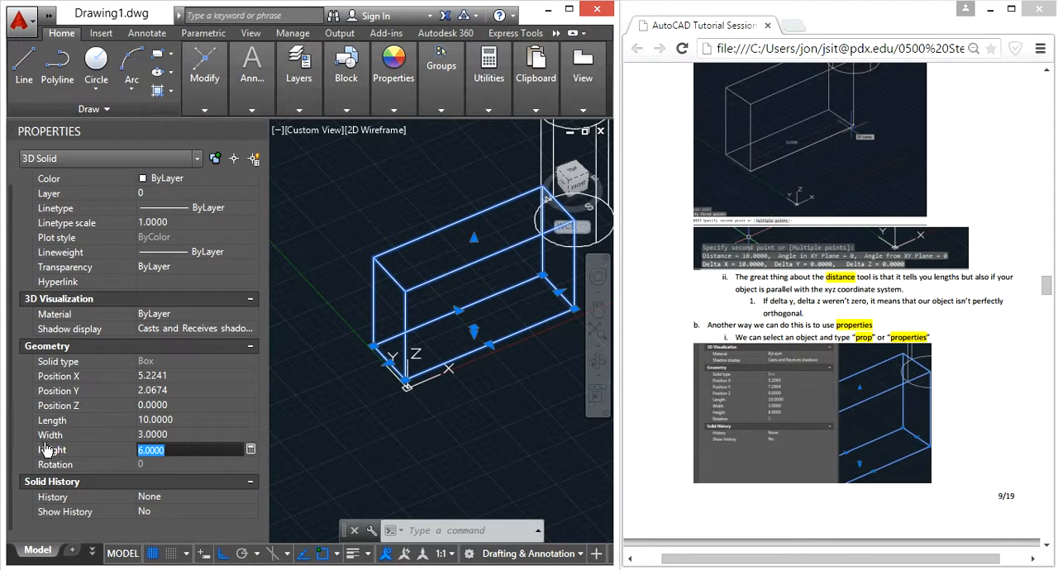
pyautogui.write('9')
pyautogui.press('Return')
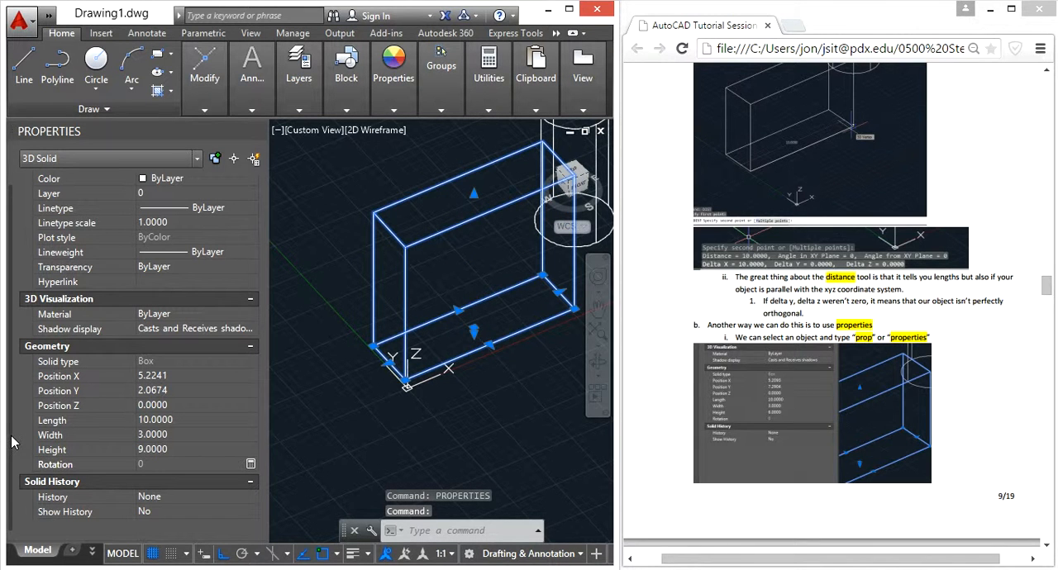
pyautogui.click(171, 452)
pyautogui.write('6')
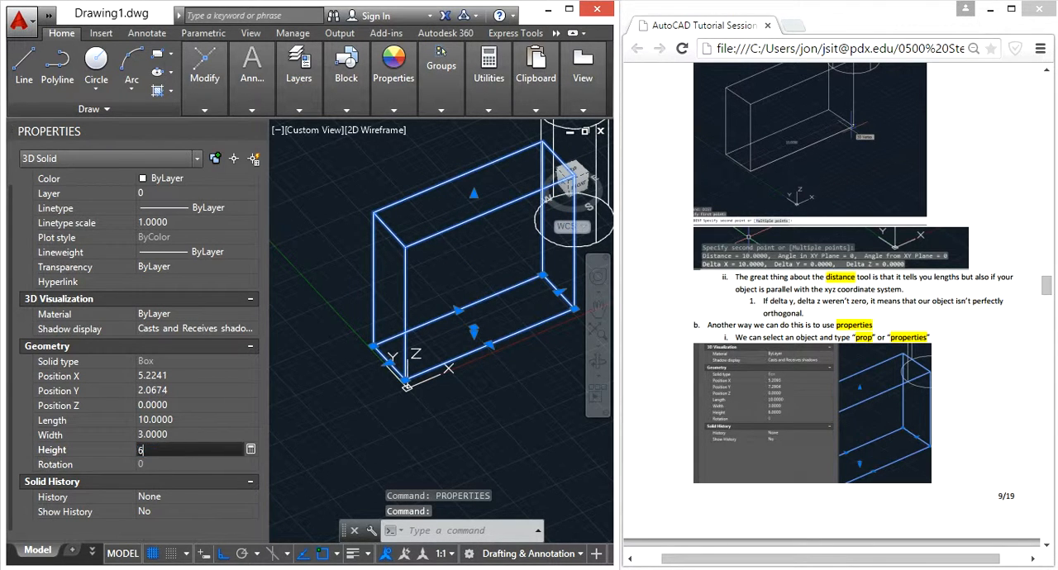
pyautogui.press('Return')
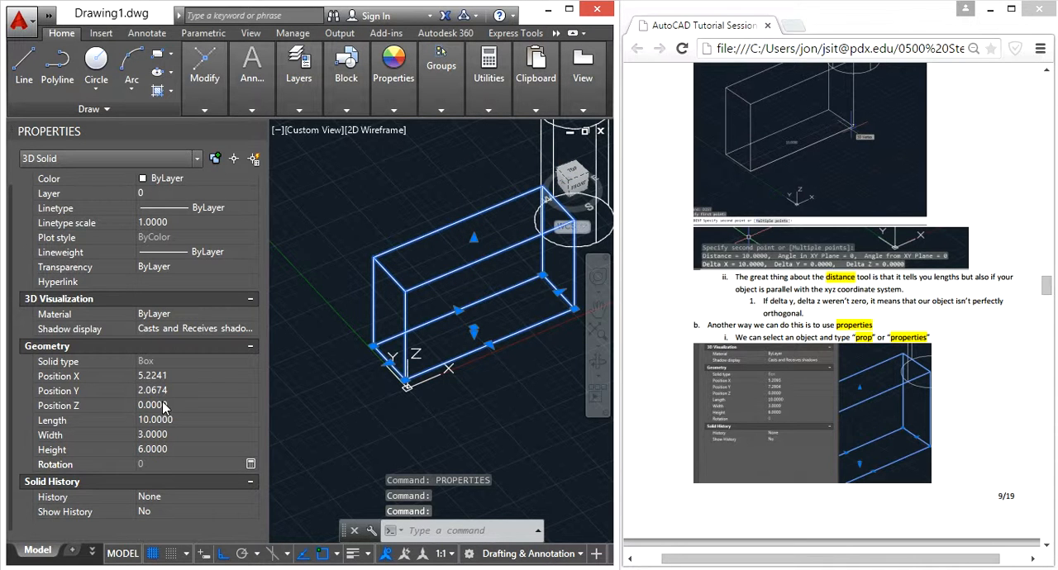
# Set the box's position to X 8 and Y 10, and close its properties.
pyautogui.click(166, 377)
pyautogui.write('8')
pyautogui.press('Tab')
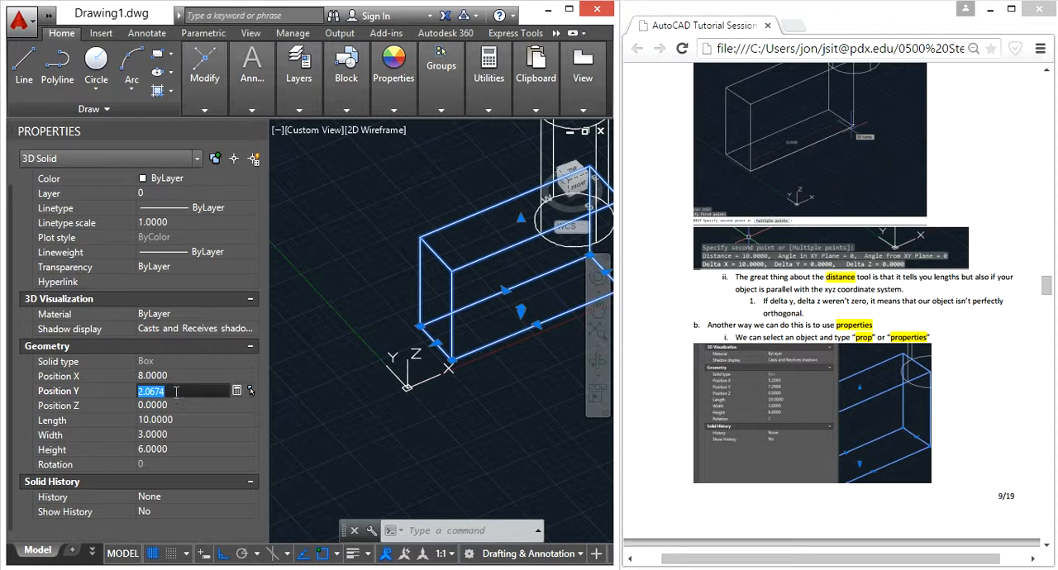
pyautogui.write('10')
pyautogui.press('Tab')
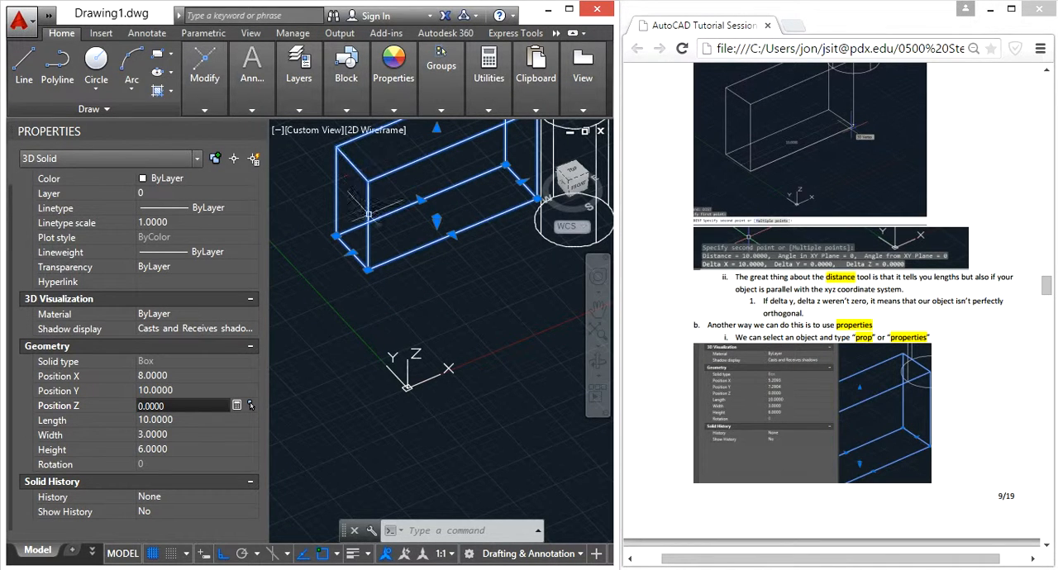
pyautogui.click(204, 83)
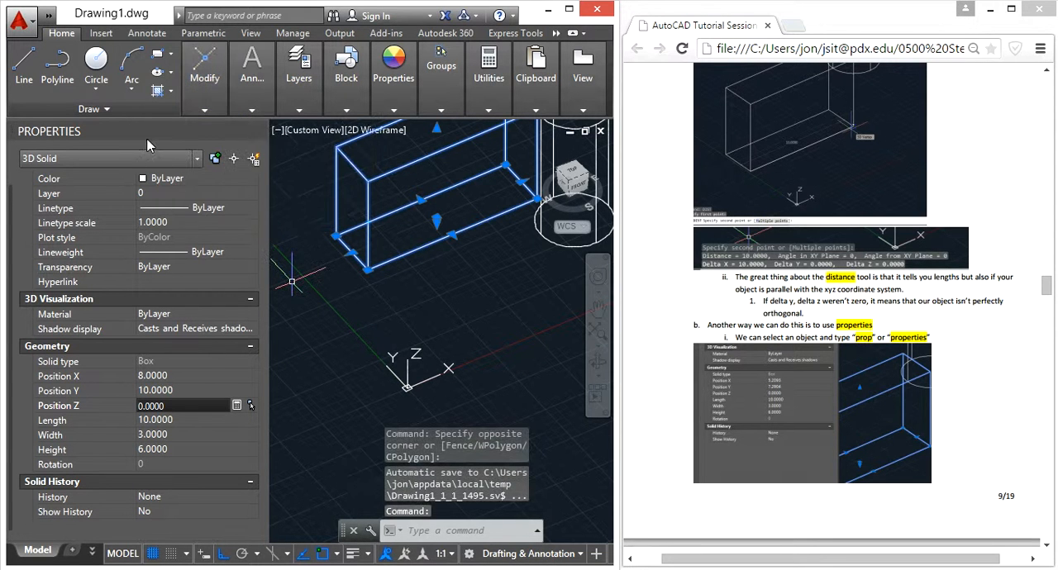
pyautogui.click(260, 129)
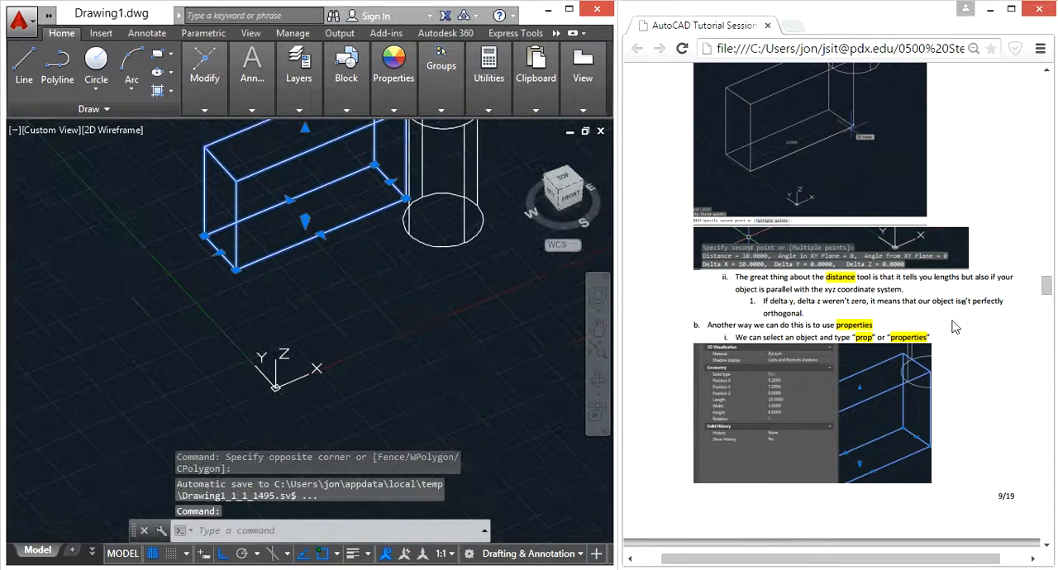
# Review the combined properties of the box and cylinder selected together, close the properties and clear the selection.
pyautogui.scroll(-5, 958, 326)
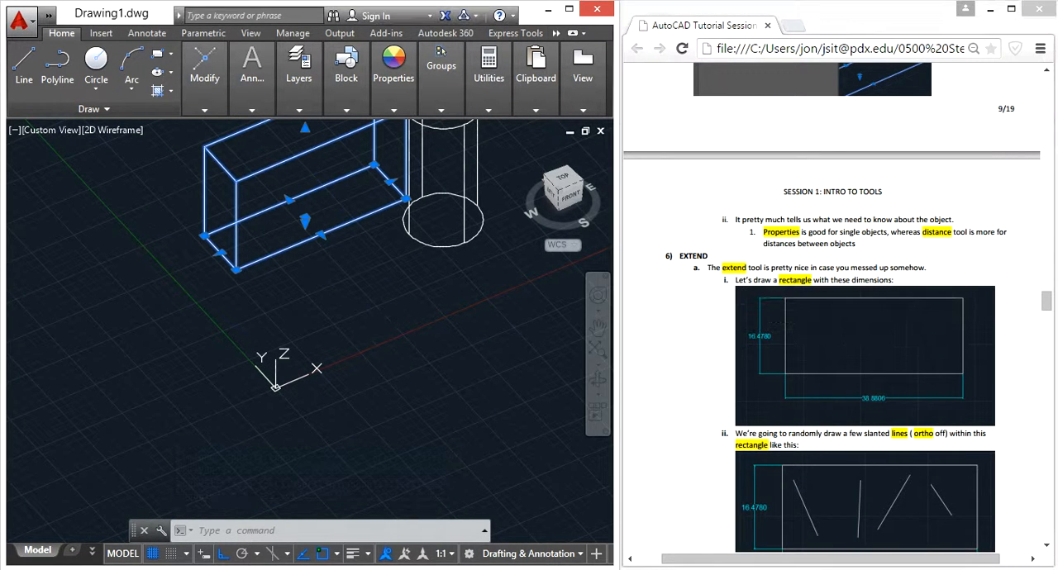
pyautogui.press('Escape')
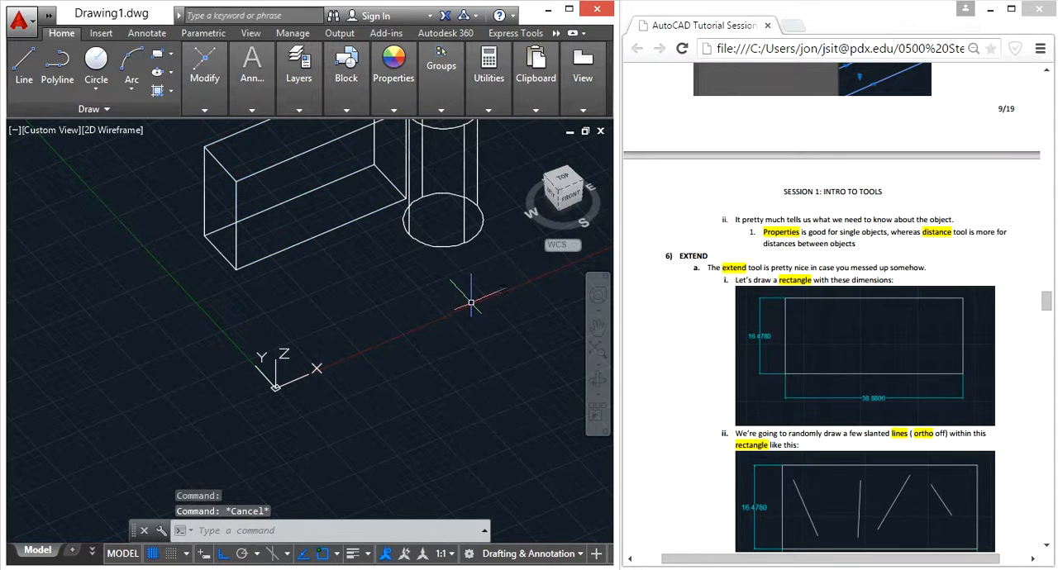
pyautogui.middleClick(438, 317)
pyautogui.middleClick(438, 316)
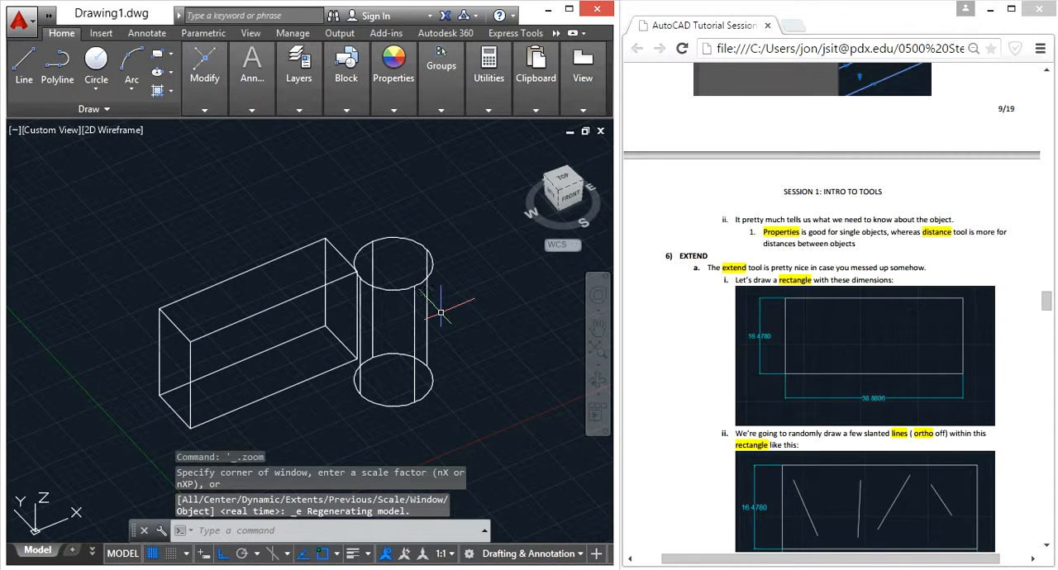
pyautogui.moveTo(438, 317); pyautogui.dragTo(450, 266, button='middle')
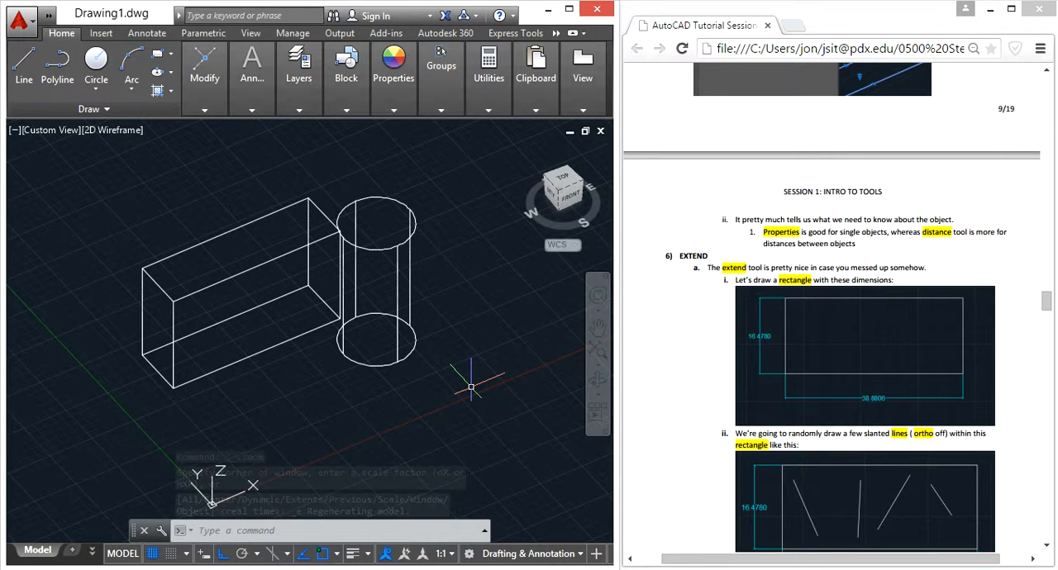
pyautogui.write('prop')
pyautogui.press('Return')
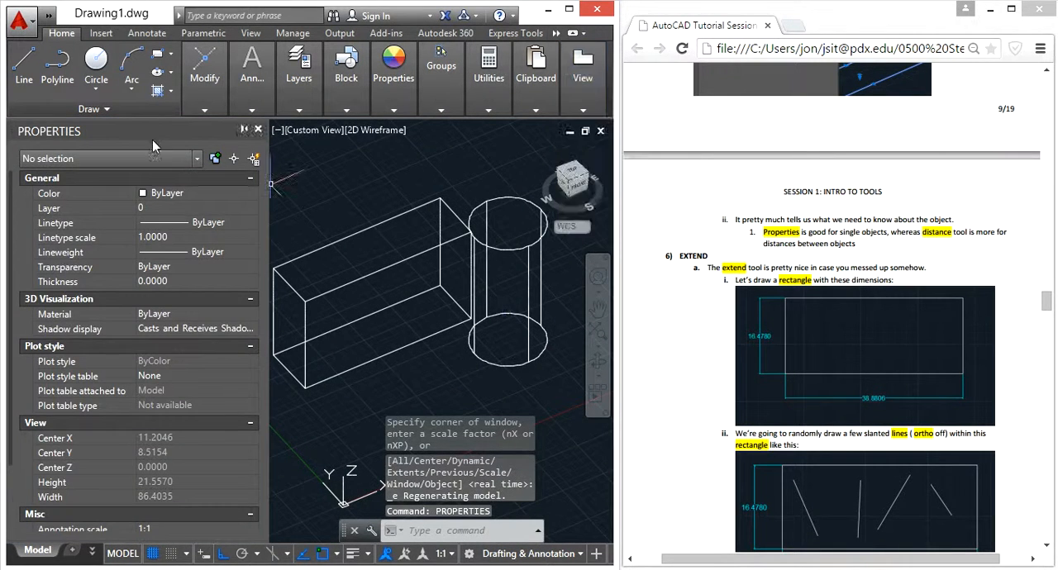
pyautogui.click(552, 393)
pyautogui.click(385, 197)
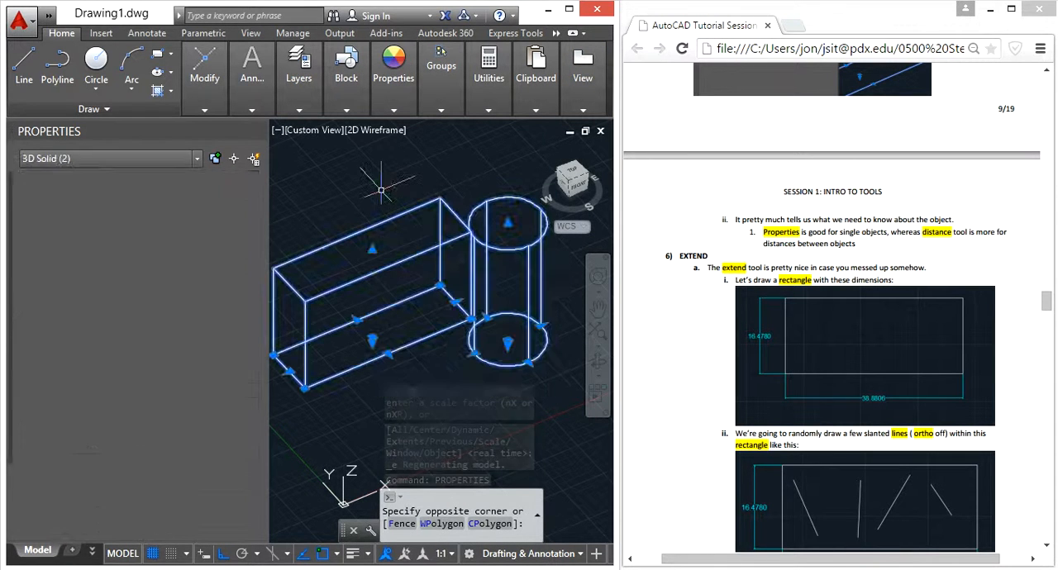
pyautogui.click(196, 161)
pyautogui.click(197, 162)
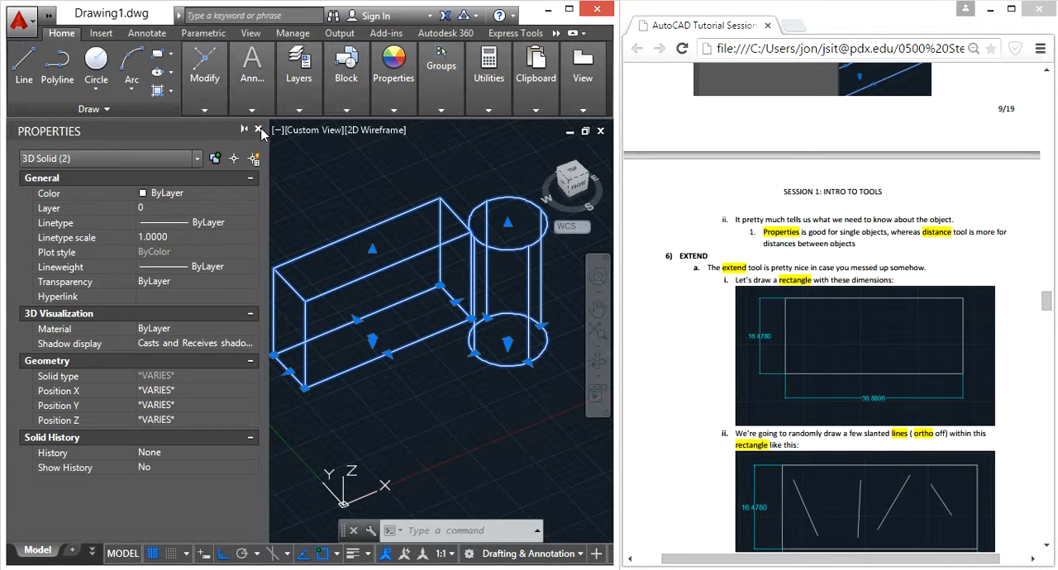
pyautogui.click(259, 130)
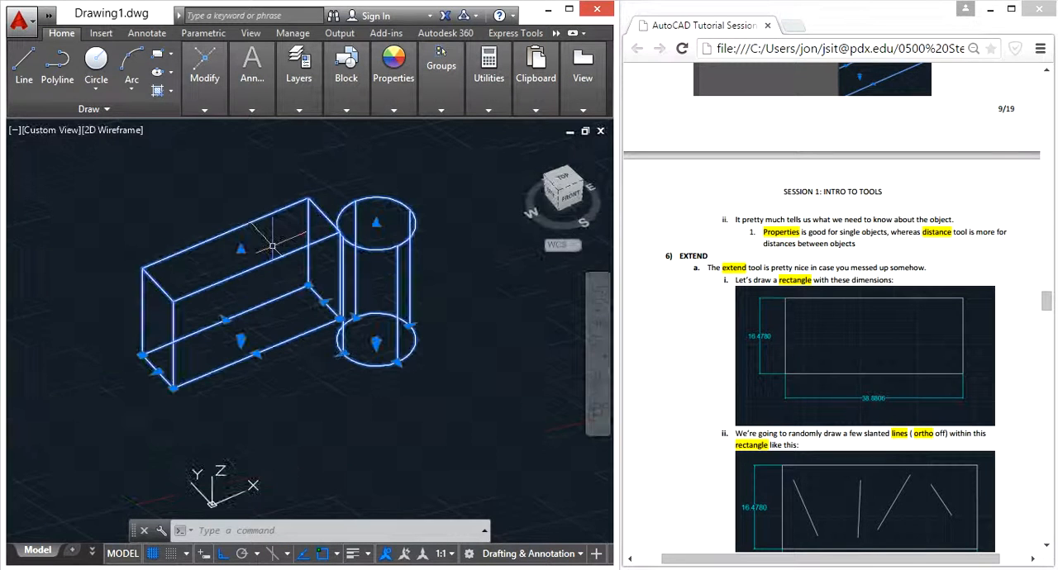
pyautogui.press('Escape')
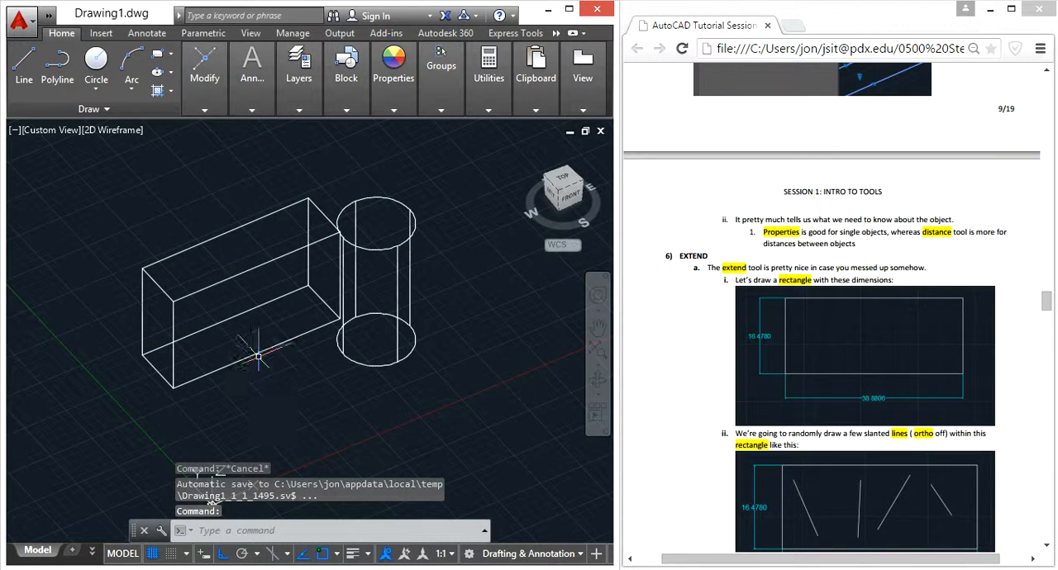
# Examine the mass properties of the box with MASSPROP, without writing the analysis to a file.
pyautogui.write('massp')
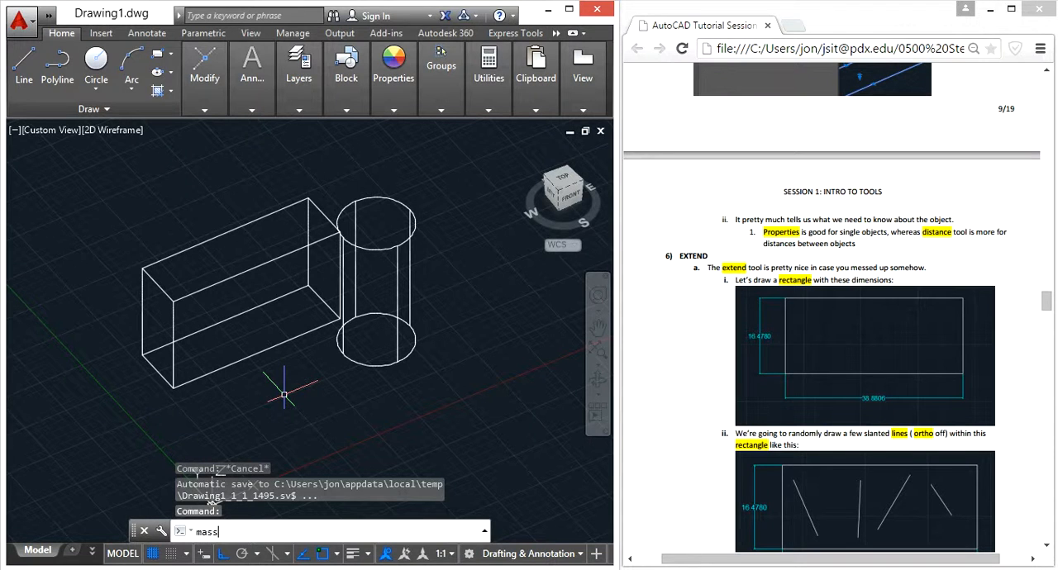
pyautogui.press('Return')
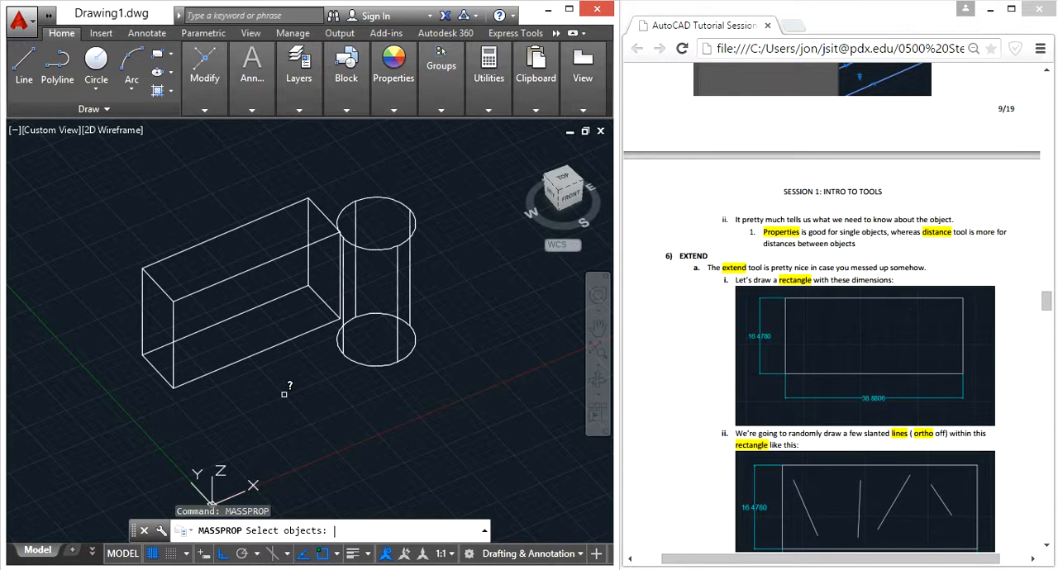
pyautogui.click(287, 338)
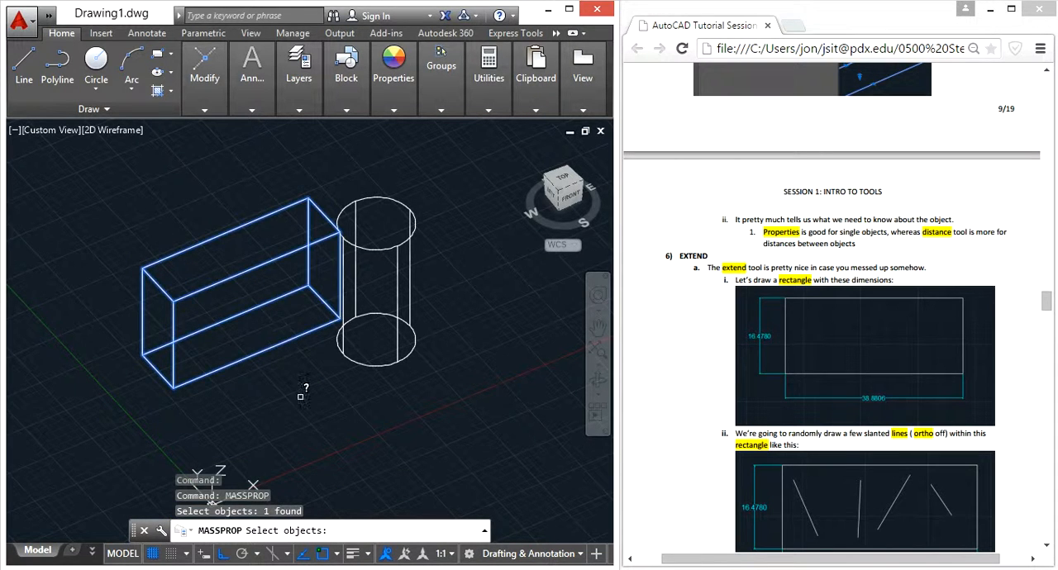
pyautogui.press('Return')
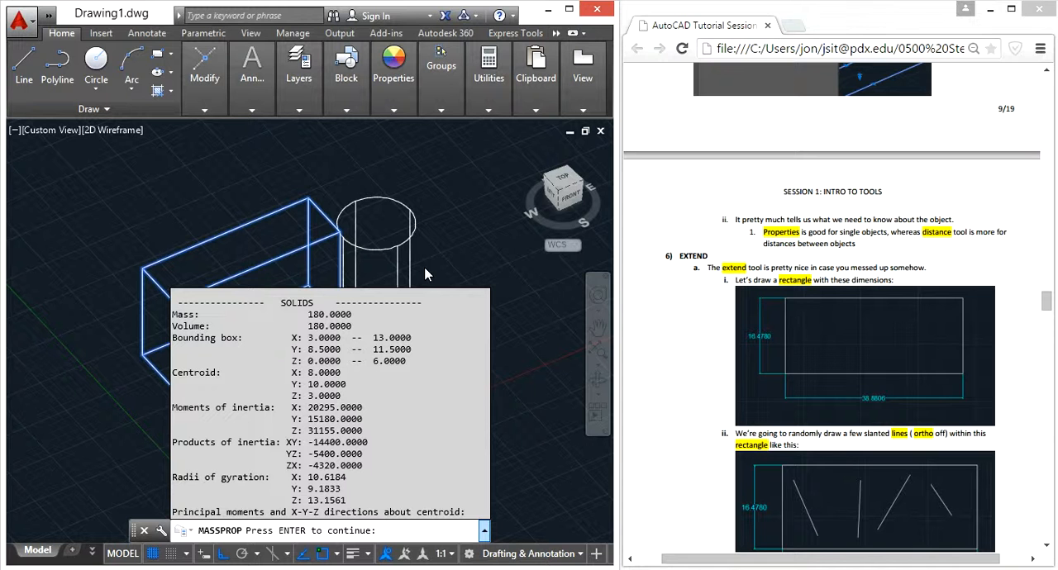
pyautogui.press('Return')
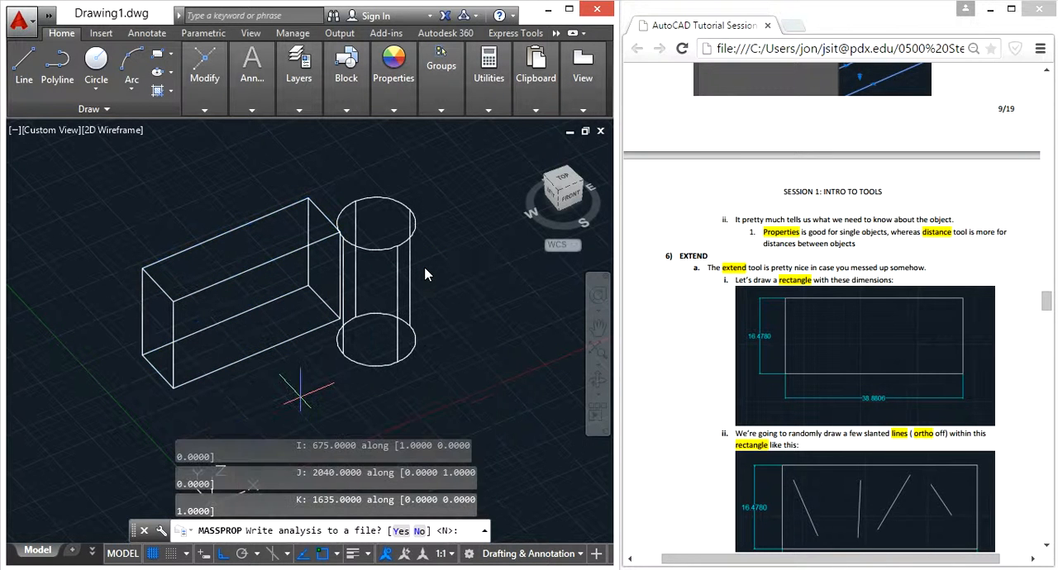
pyautogui.press('Escape')
pyautogui.press('Escape')
pyautogui.press('Escape')
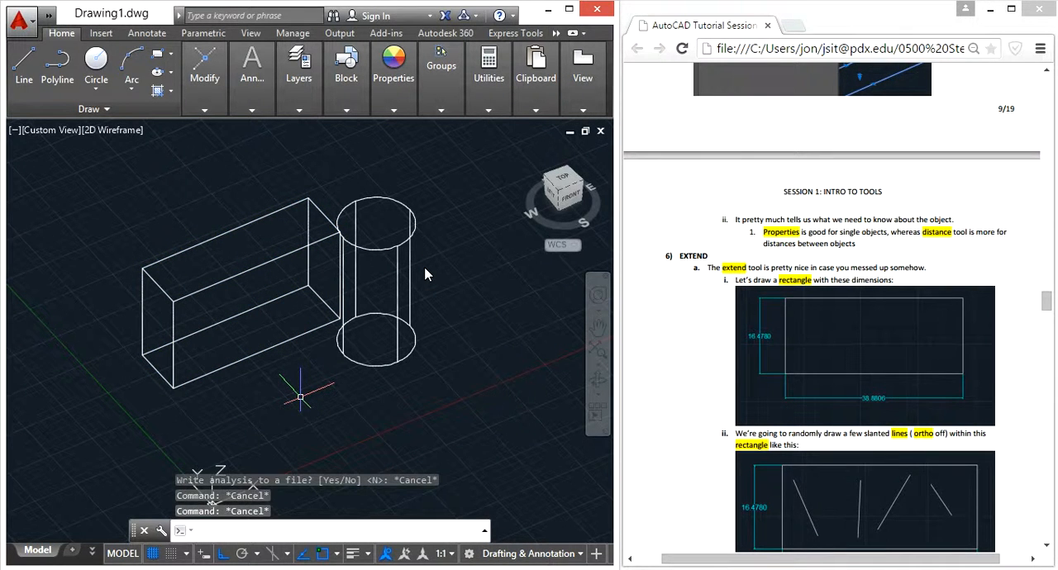